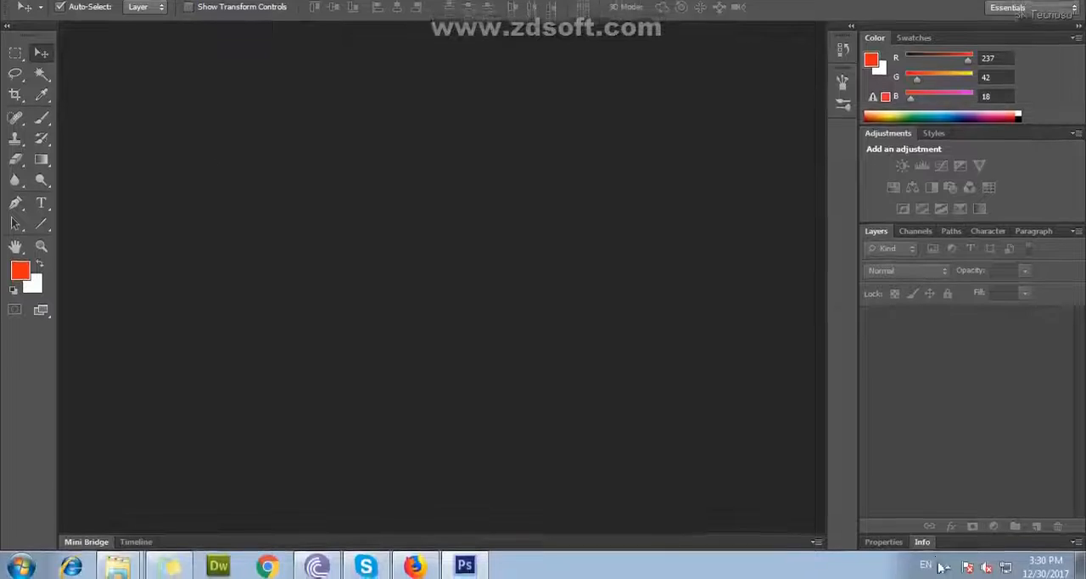
Open the T-shirt template image deisgn from the T-shirt design folder
click(947, 575)
click(502, 397)
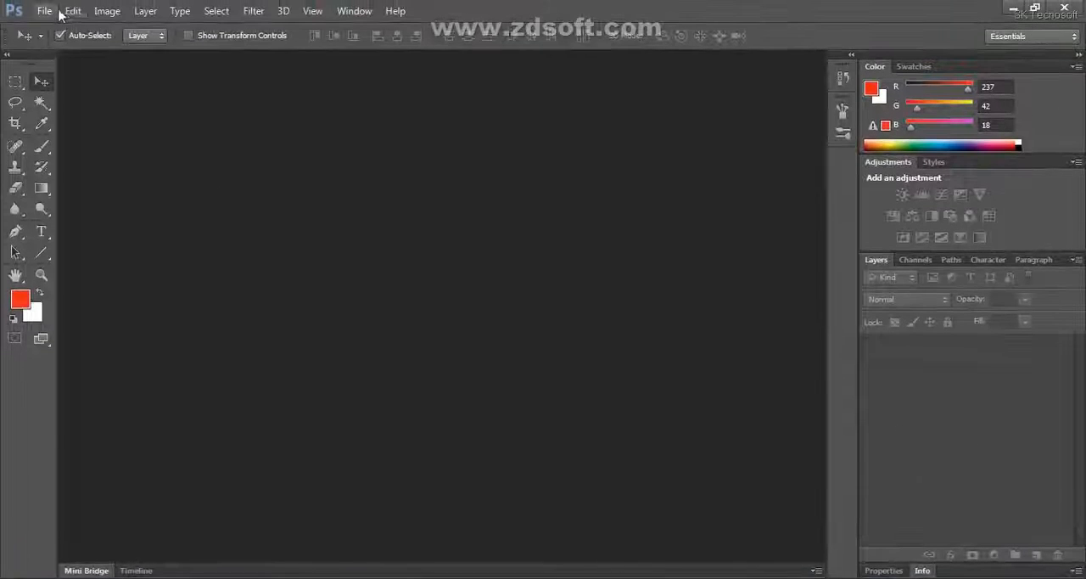
click(46, 10)
click(51, 39)
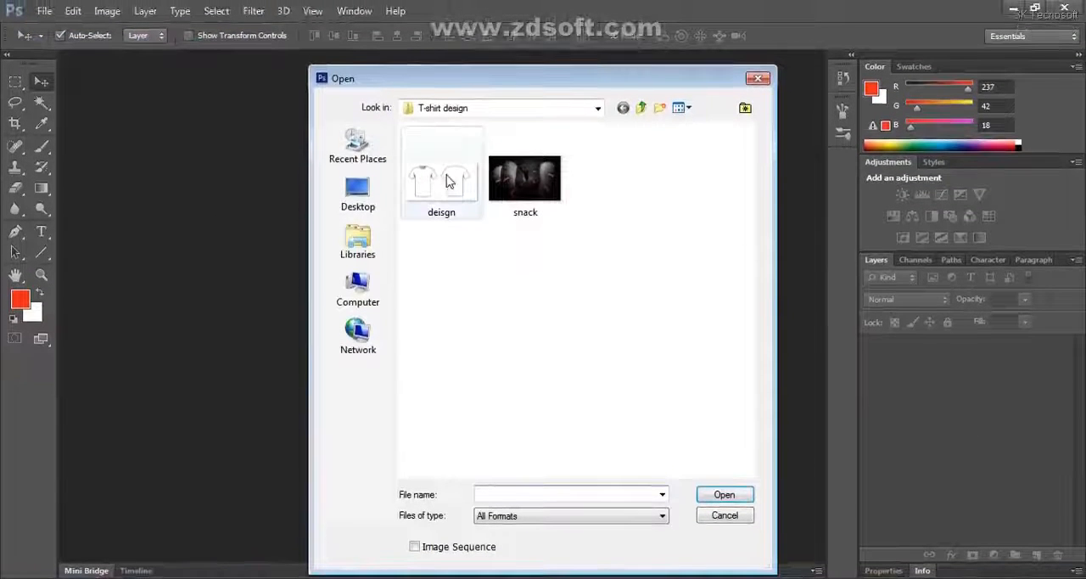
click(467, 199)
click(726, 481)
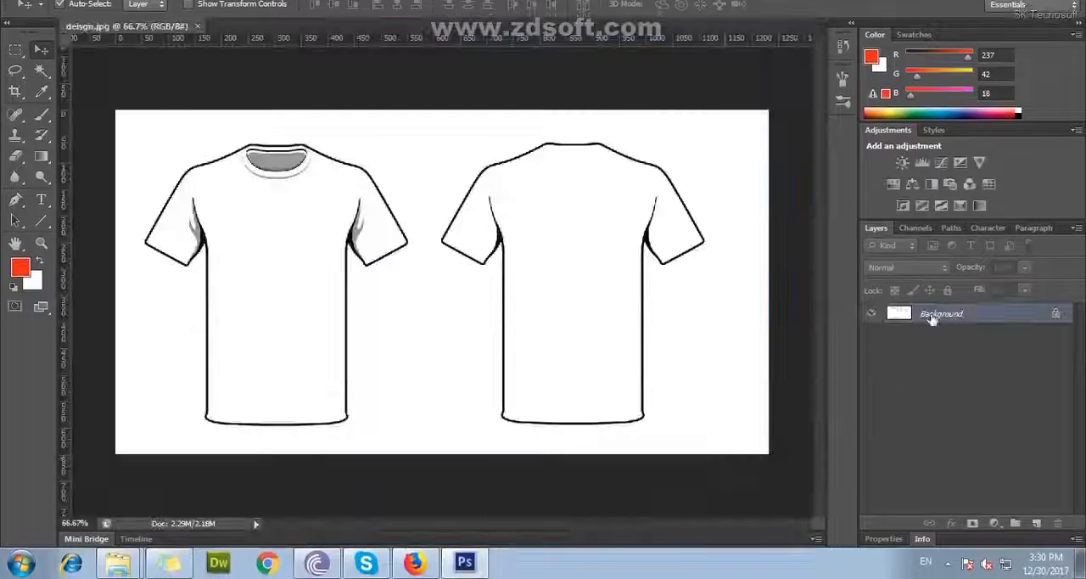
Convert the Background to a regular layer and delete the white area around both T-shirts with the Magic Wand
double_click(932, 316)
click(679, 157)
click(41, 72)
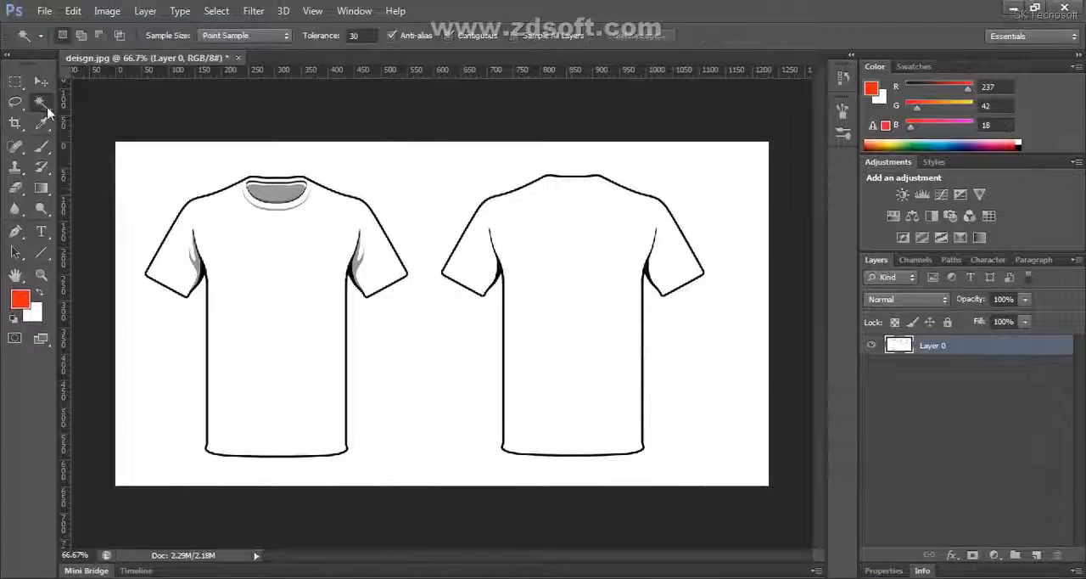
click(422, 190)
key(Delete)
key(ctrl+d)
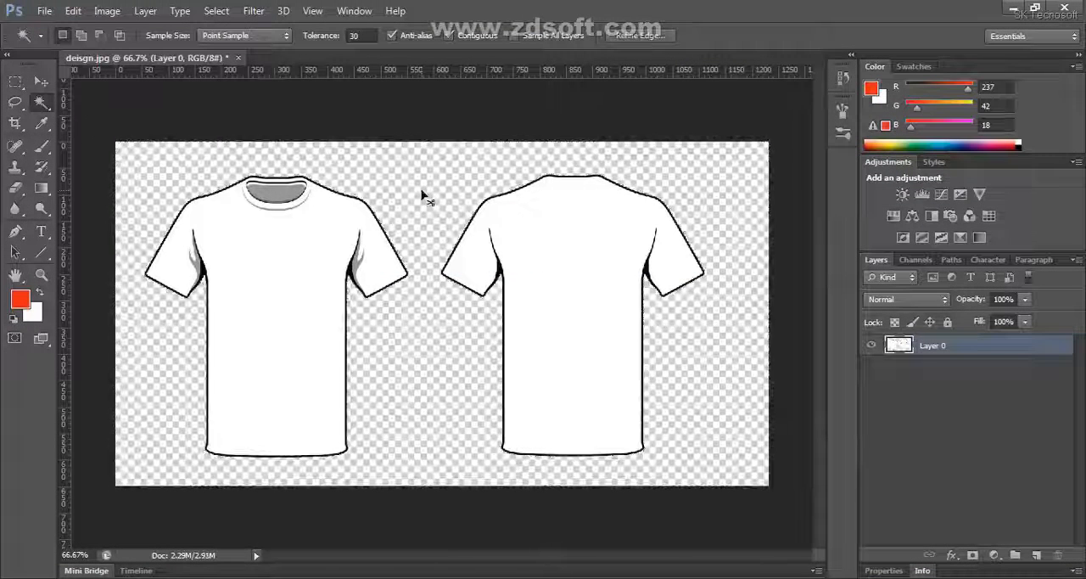
Add a new layer beneath the T-shirt layer and fill it with the white background colour
click(41, 81)
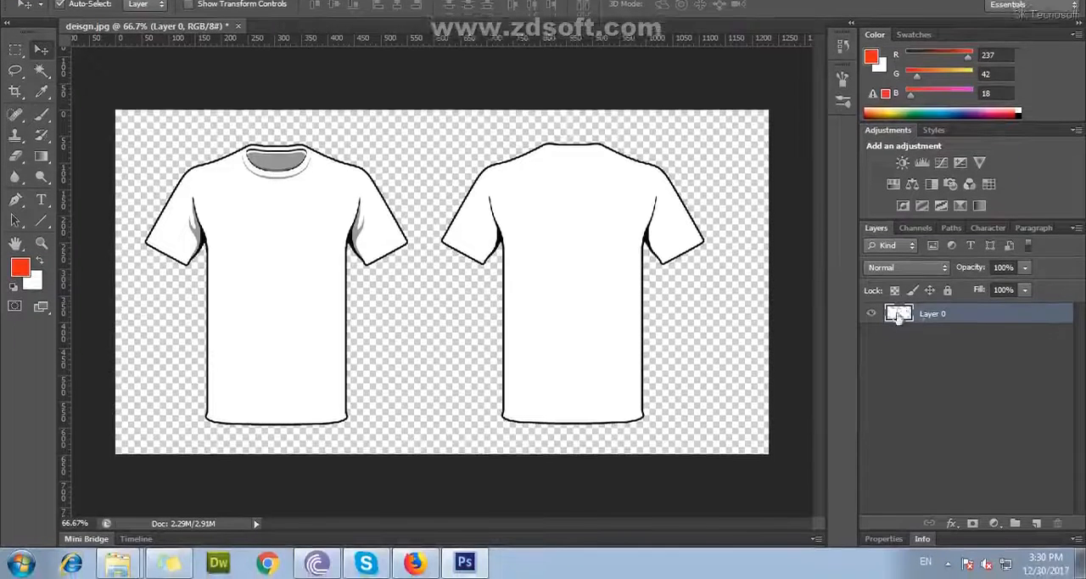
click(1015, 524)
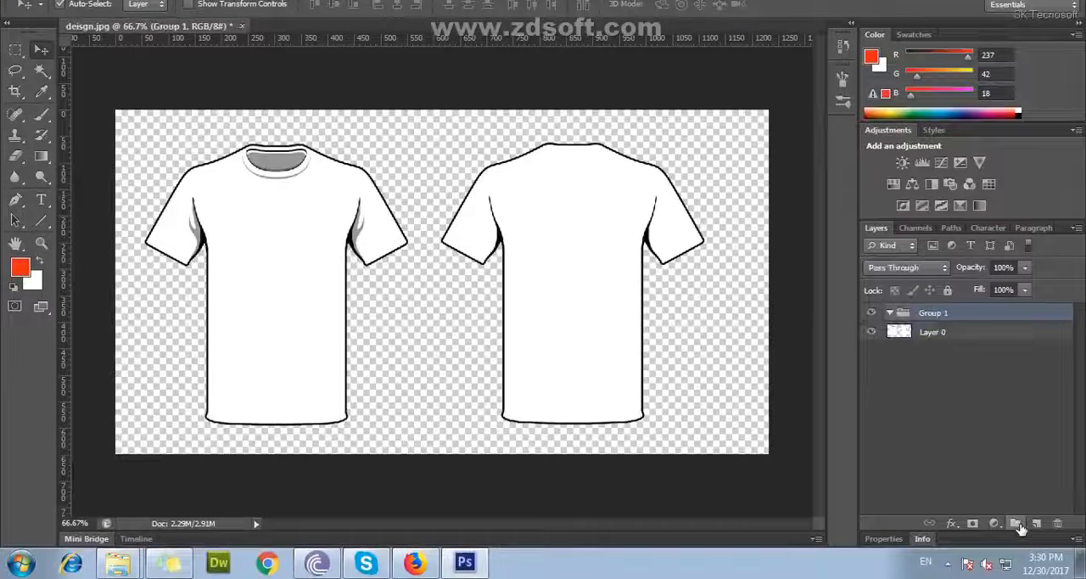
key(ctrl+z)
click(1036, 523)
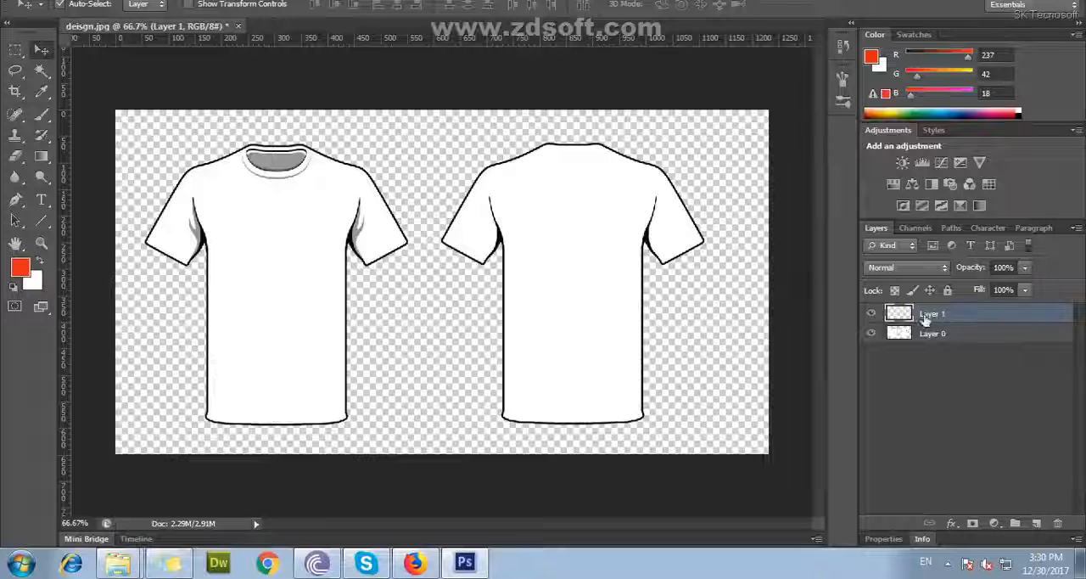
drag(925, 318, 914, 352)
ctrl+click(909, 336)
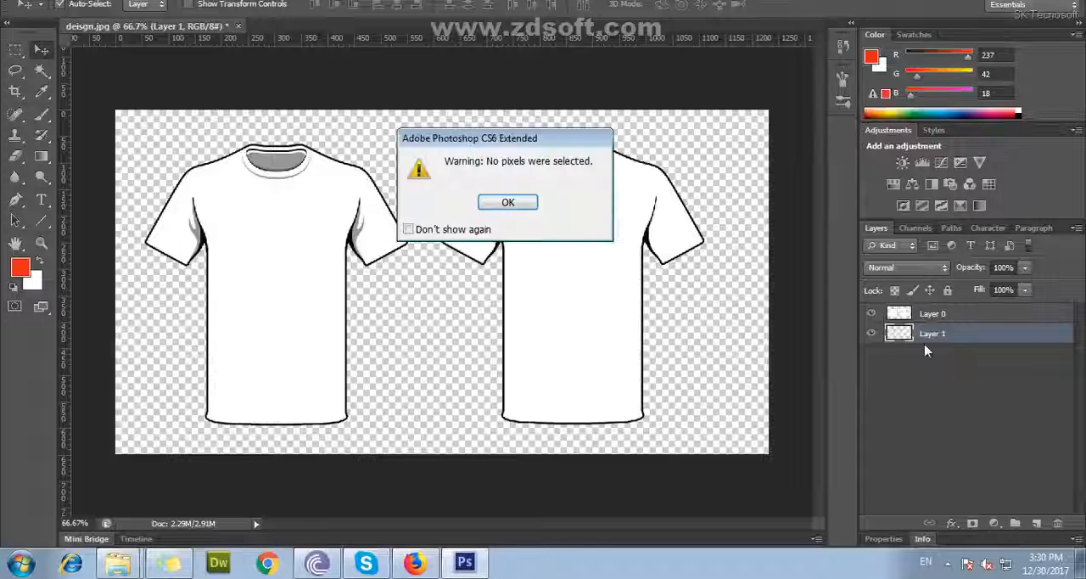
key(Return)
key(ctrl+BackSpace)
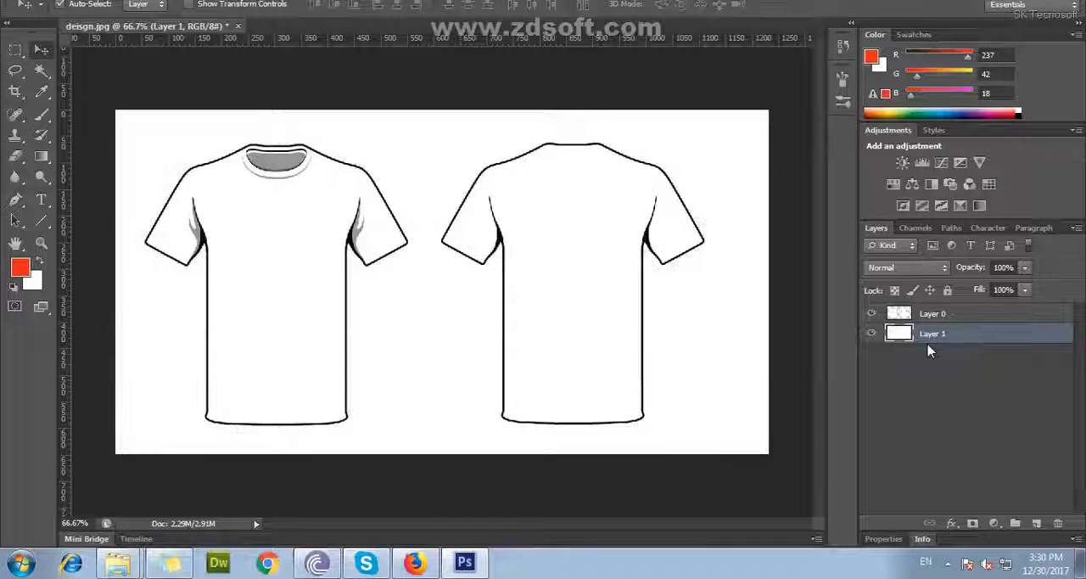
Copy the front and back T-shirts from Layer 0 onto separate layers with rectangular selections, and hide Layer 0
click(929, 315)
click(16, 53)
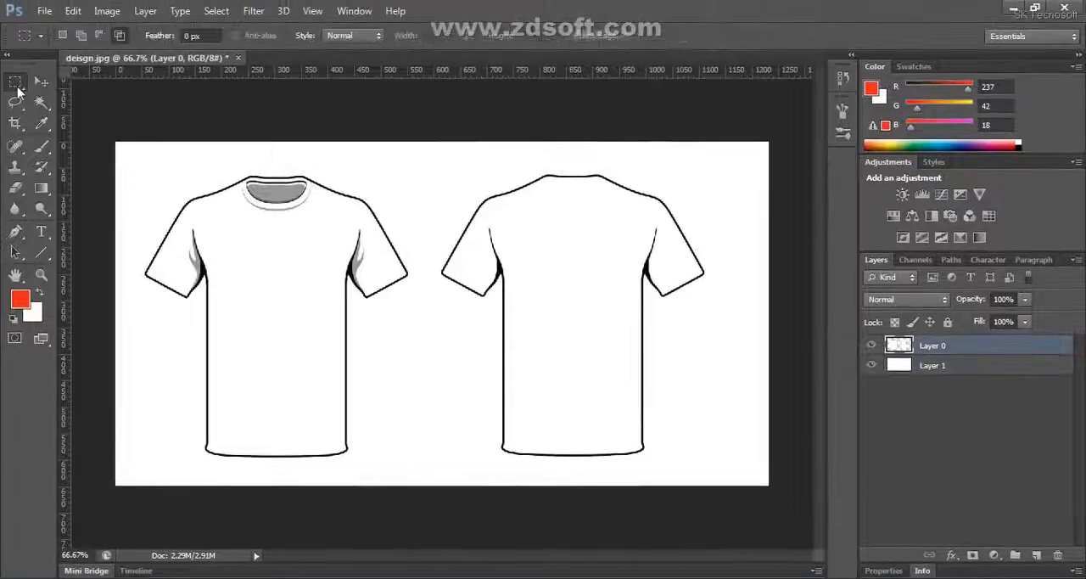
drag(118, 143, 419, 490)
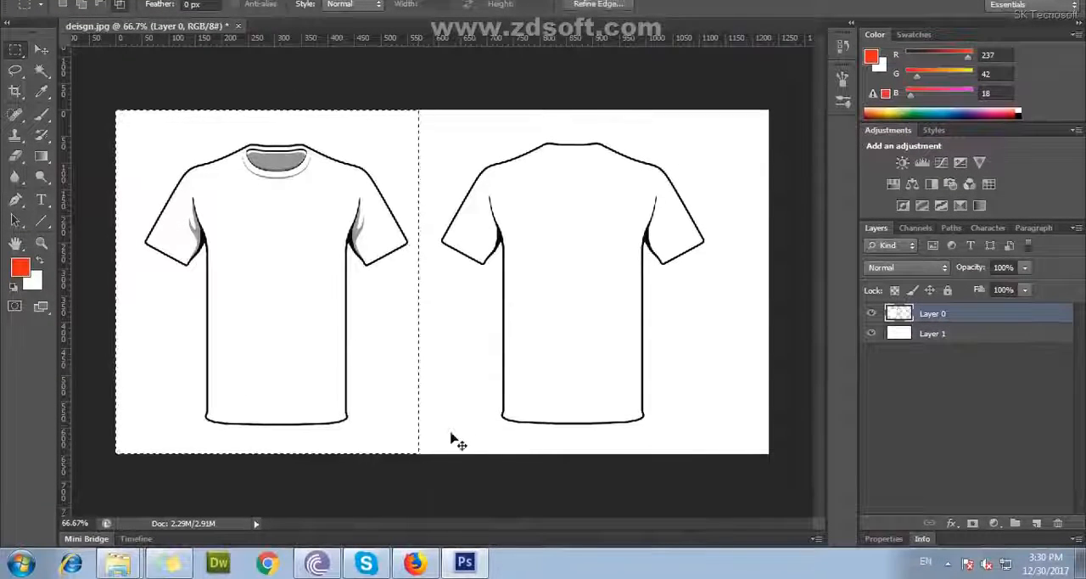
key(ctrl+j)
click(932, 333)
drag(416, 110, 717, 454)
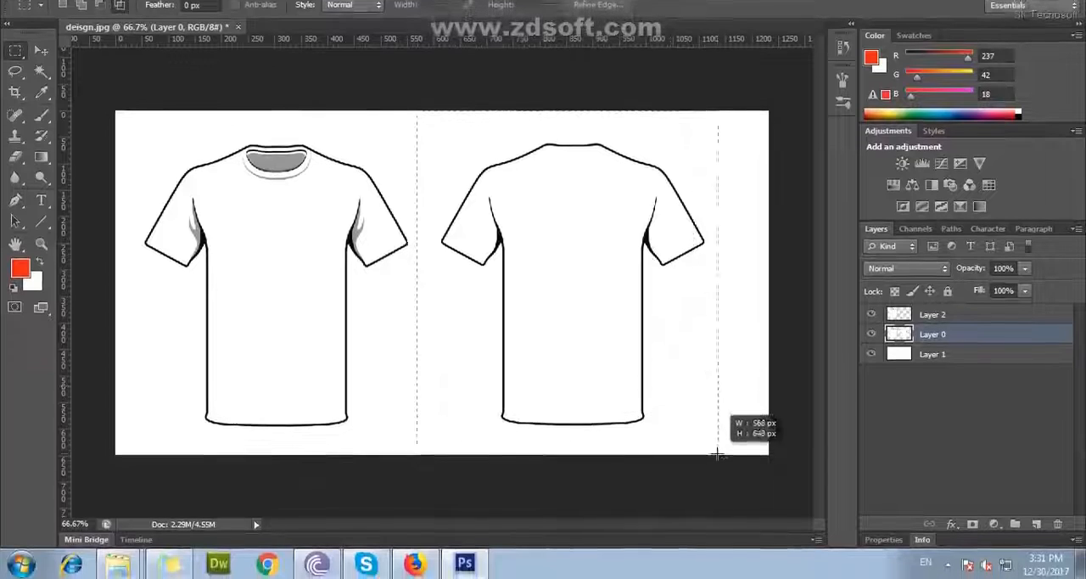
key(ctrl+j)
click(963, 356)
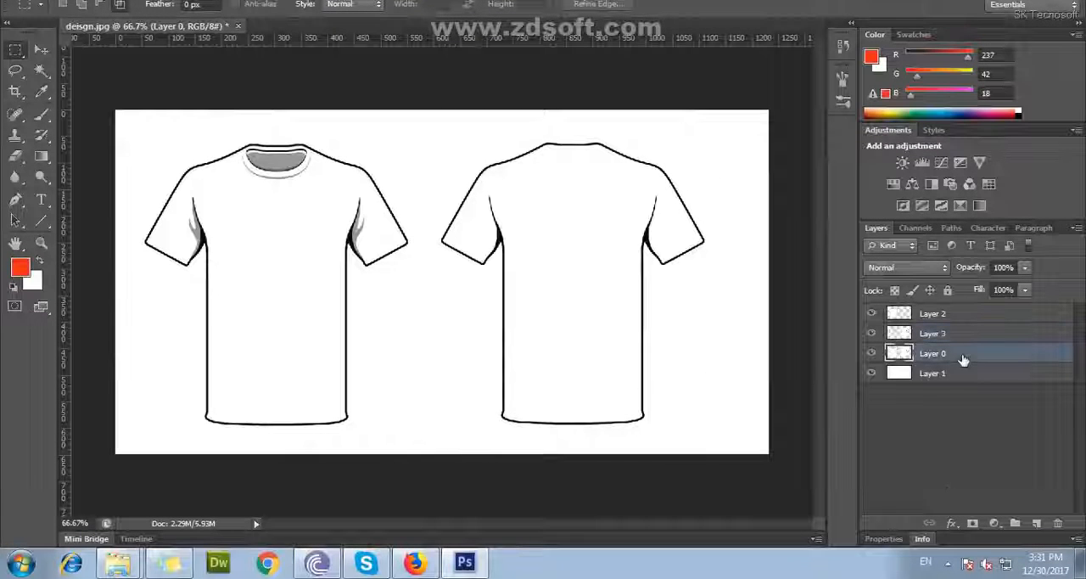
click(871, 353)
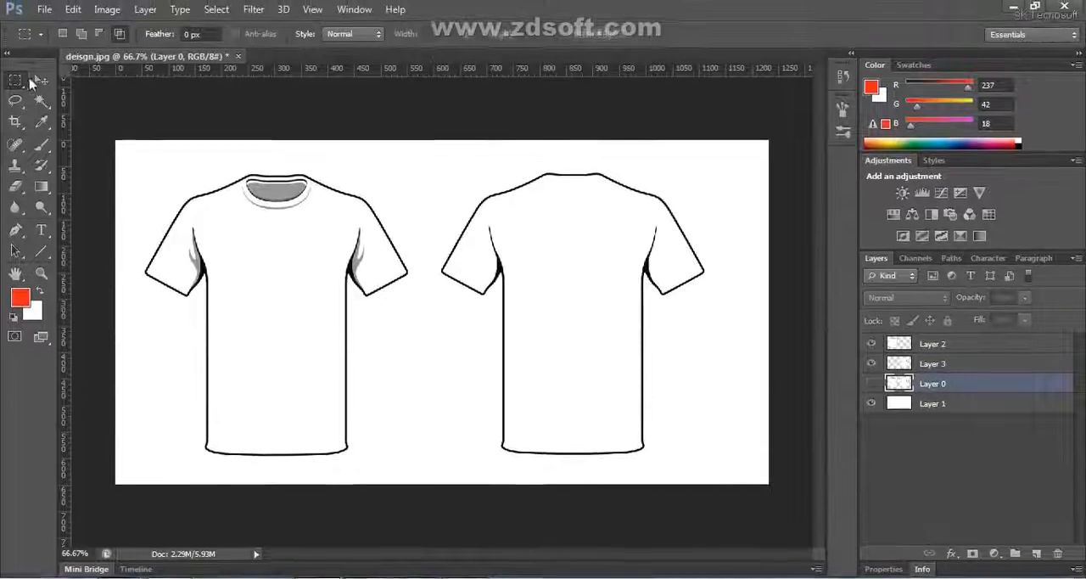
Try moving the front and back T-shirts independently, undoing each move
key(v)
drag(240, 276, 250, 294)
key(ctrl+z)
drag(537, 257, 545, 273)
key(ctrl+z)
Open the snack image, copy it into the T-shirt document above the front T-shirt's layer, and close the source file
click(315, 267)
click(44, 11)
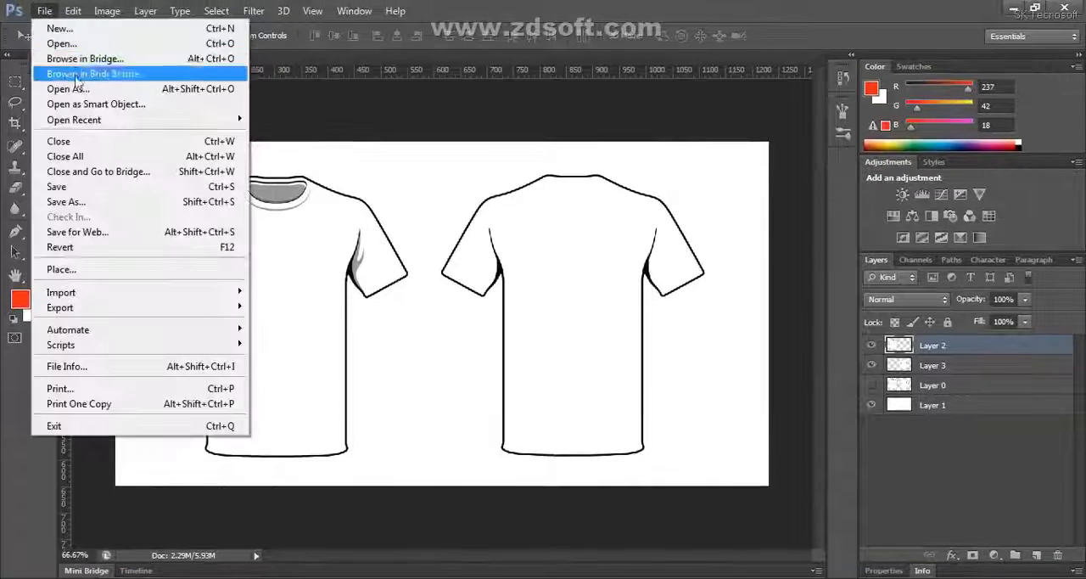
click(72, 58)
click(517, 174)
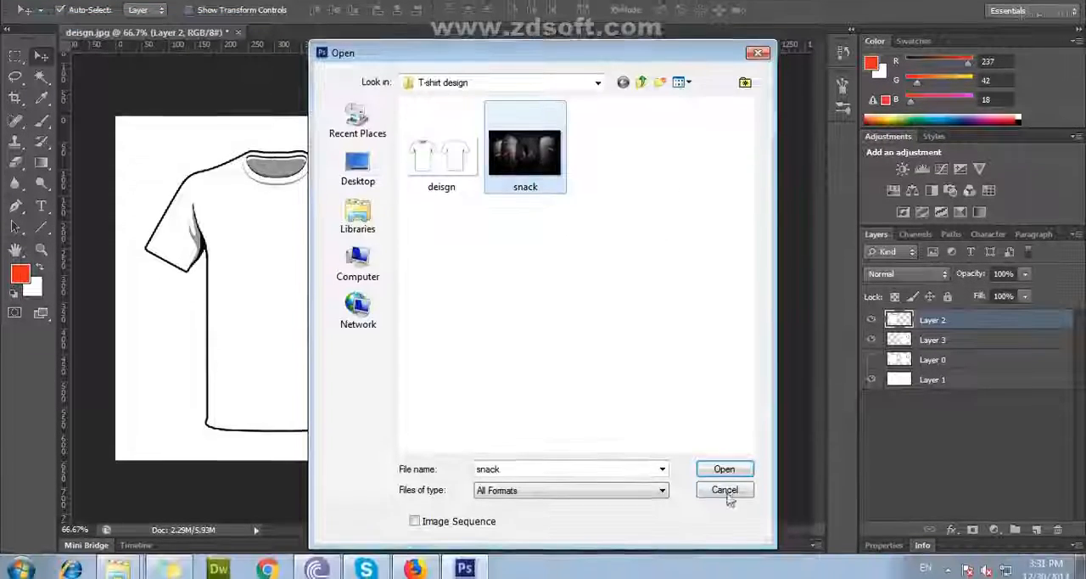
click(718, 512)
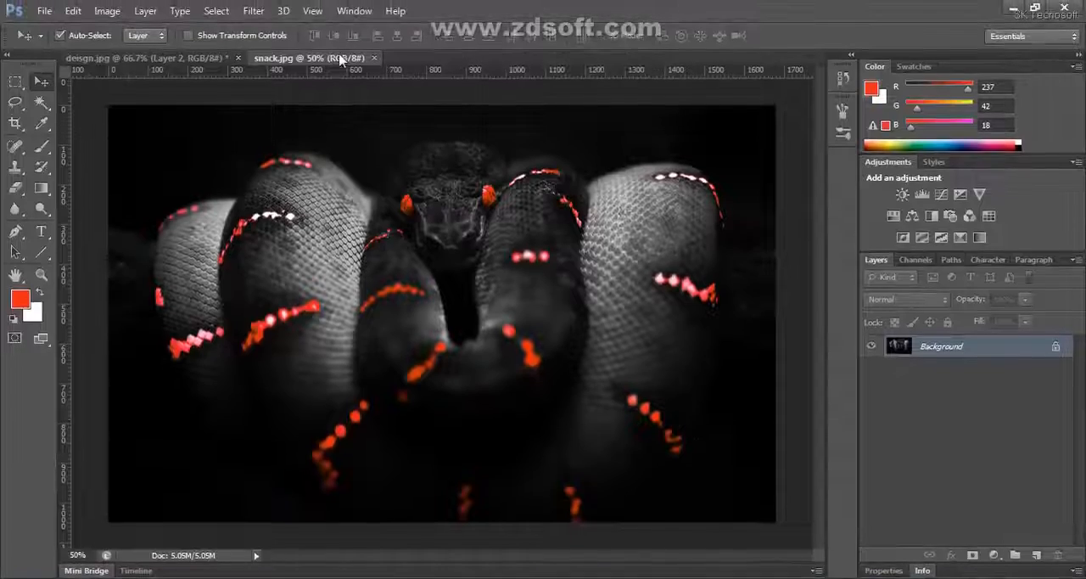
drag(342, 58, 379, 93)
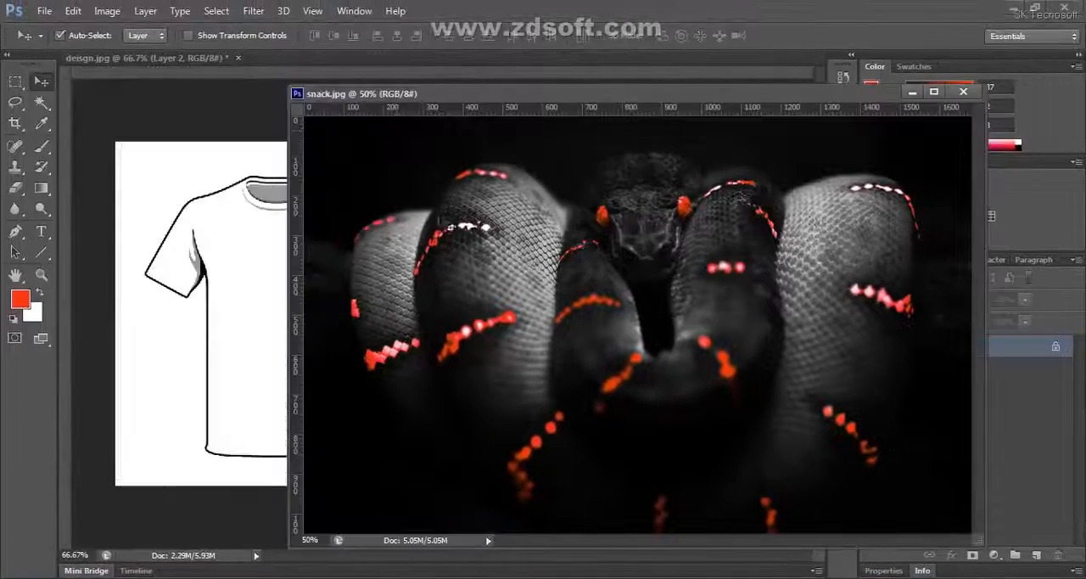
drag(254, 287, 263, 288)
click(963, 90)
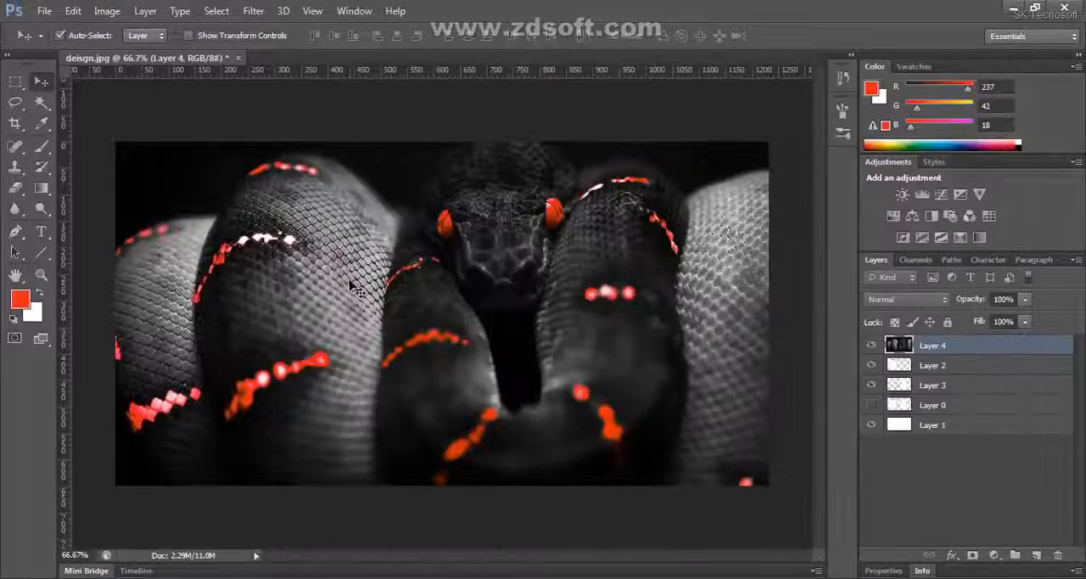
Scale the snake image to about 39.64% width and 49.52% height and position it over the front T-shirt
key(ctrl+minus)
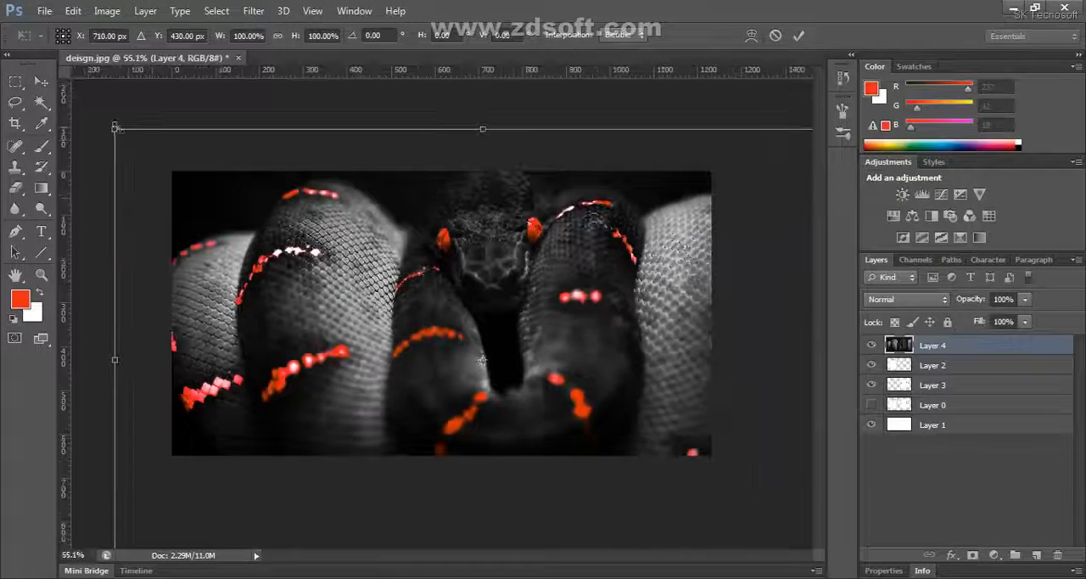
drag(115, 128, 330, 265)
drag(452, 362, 295, 330)
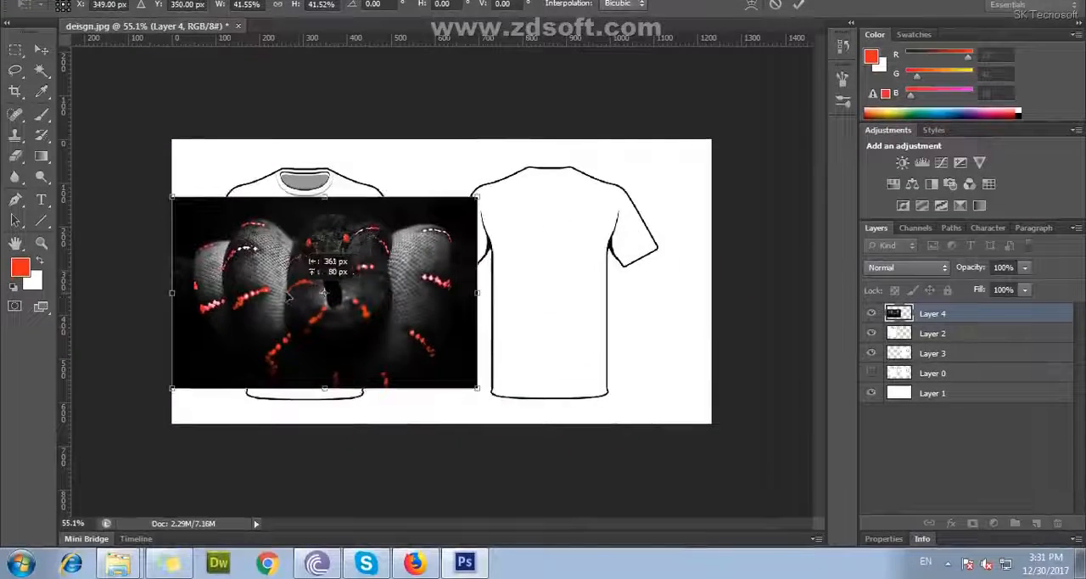
scroll(357, 307, up, 4)
drag(338, 281, 450, 275)
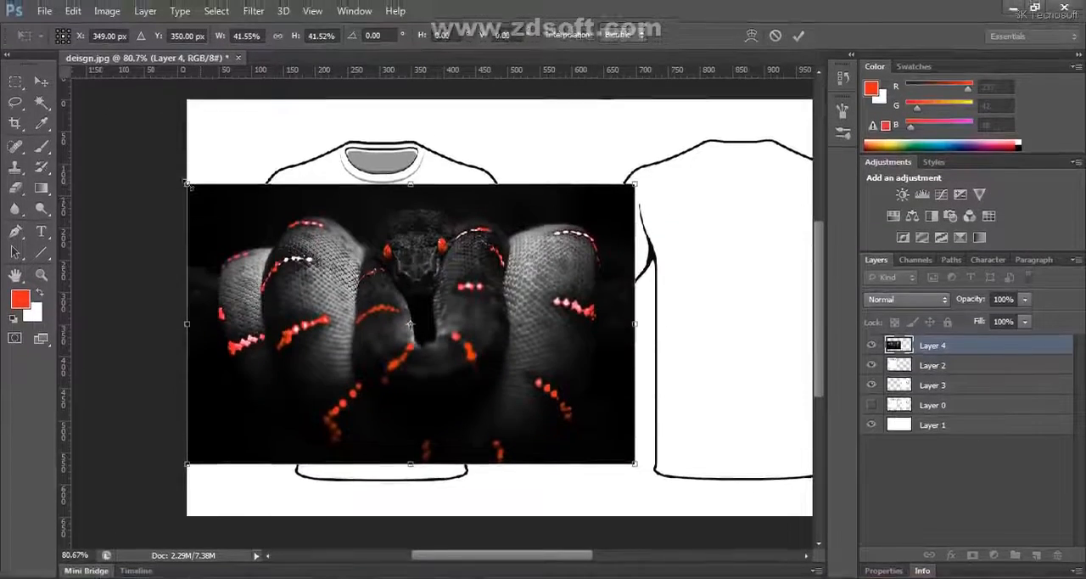
drag(188, 184, 196, 190)
drag(471, 309, 453, 315)
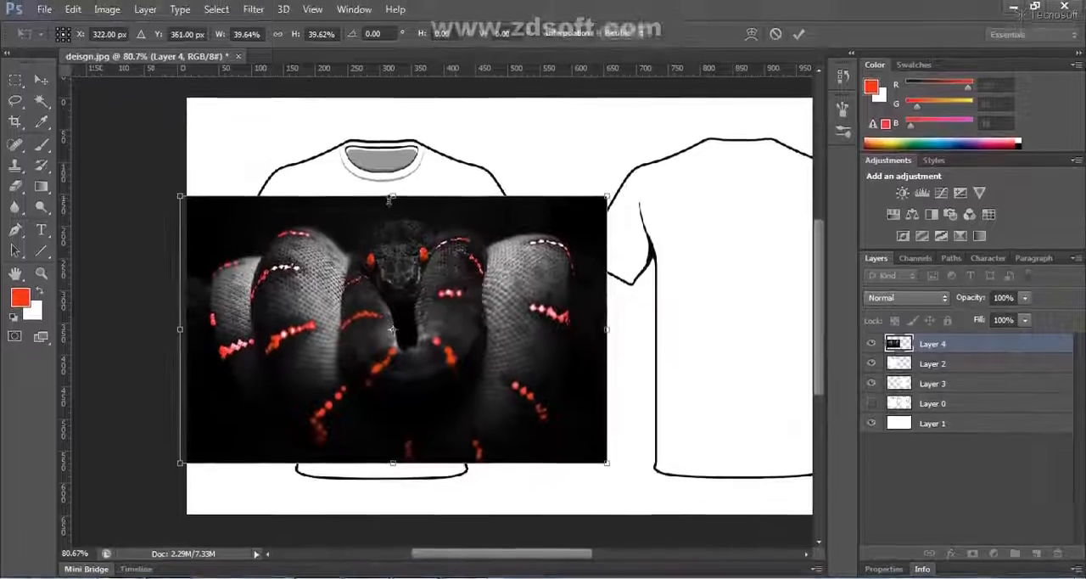
drag(389, 199, 396, 164)
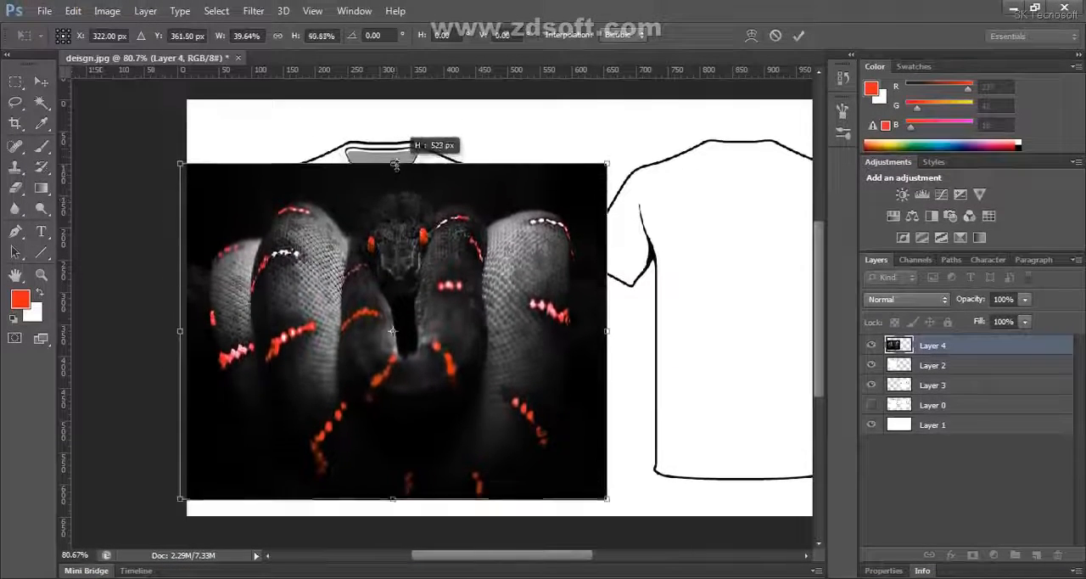
drag(425, 273, 420, 257)
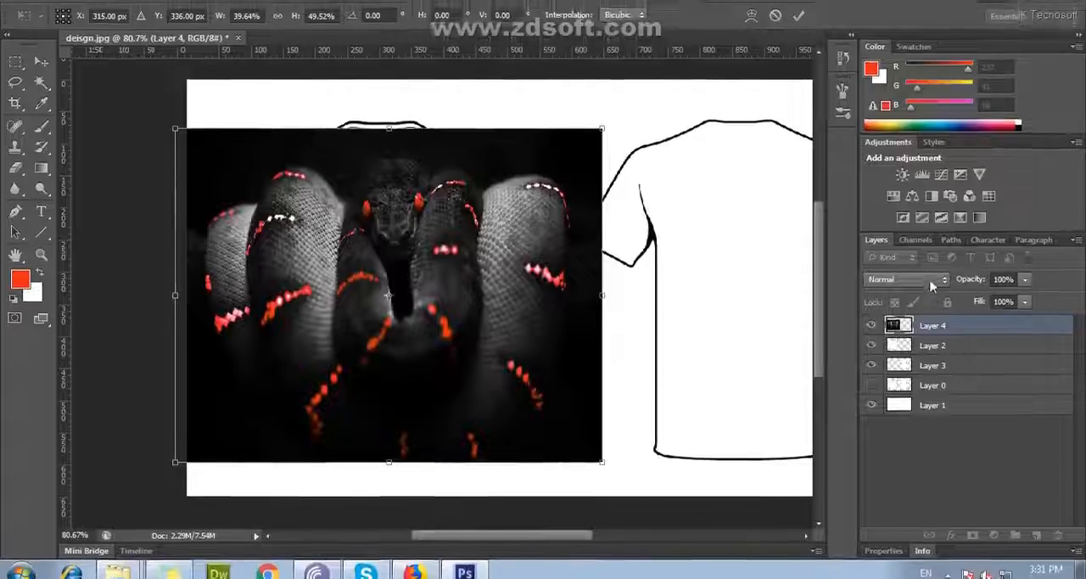
Set the snake layer's blend mode to Multiply and fit it over the front T-shirt at about 37.56% width and 50.67% height
click(907, 299)
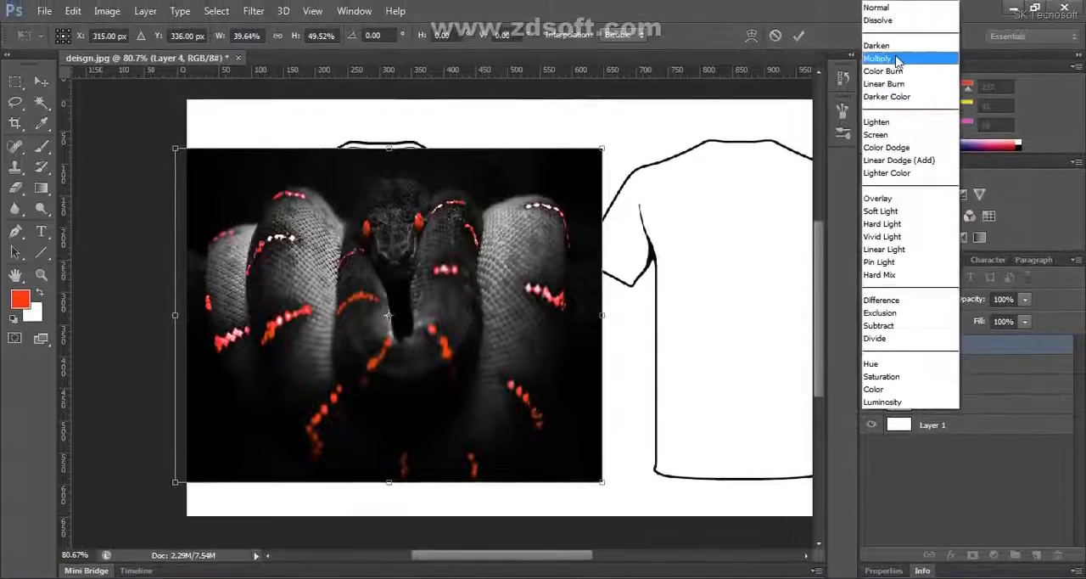
click(896, 59)
drag(391, 314, 381, 292)
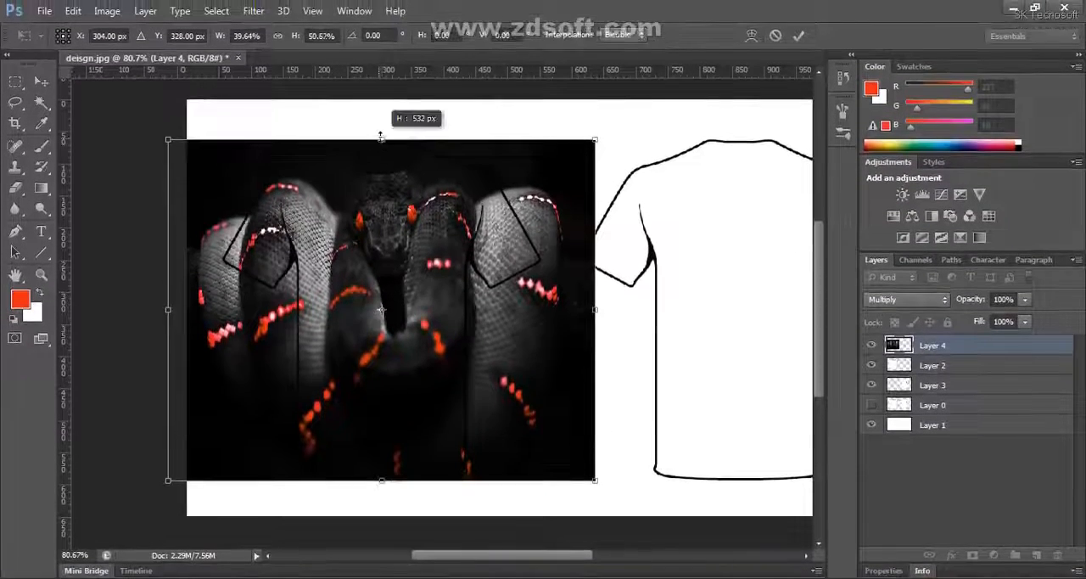
drag(446, 323, 431, 324)
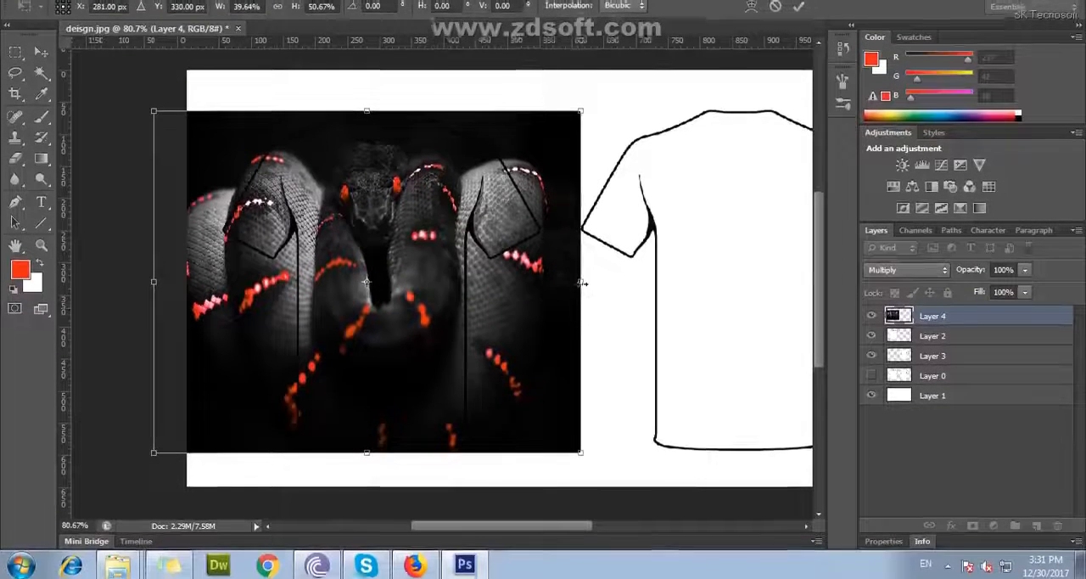
drag(582, 282, 570, 288)
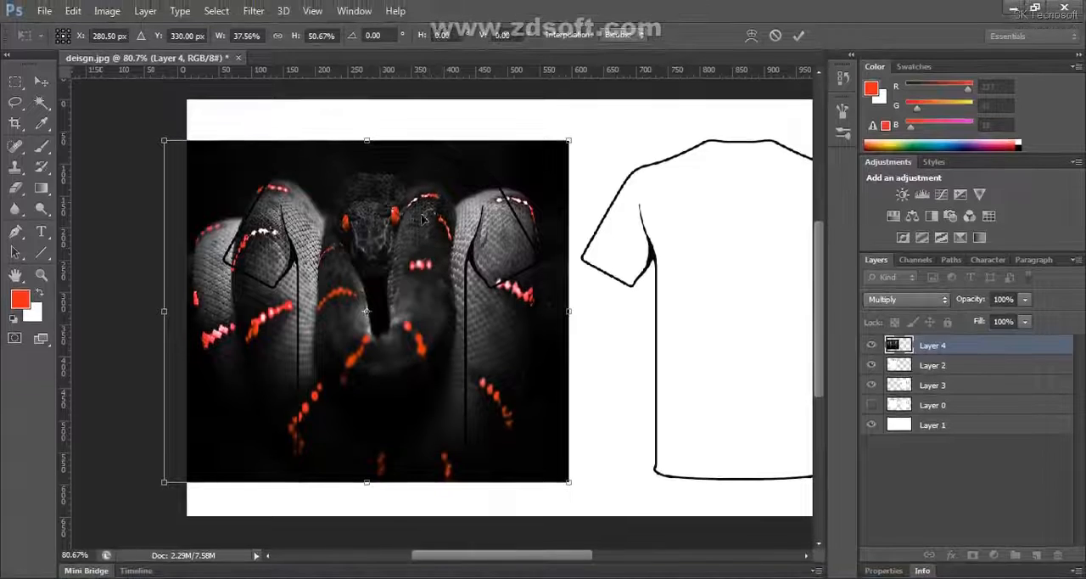
key(Return)
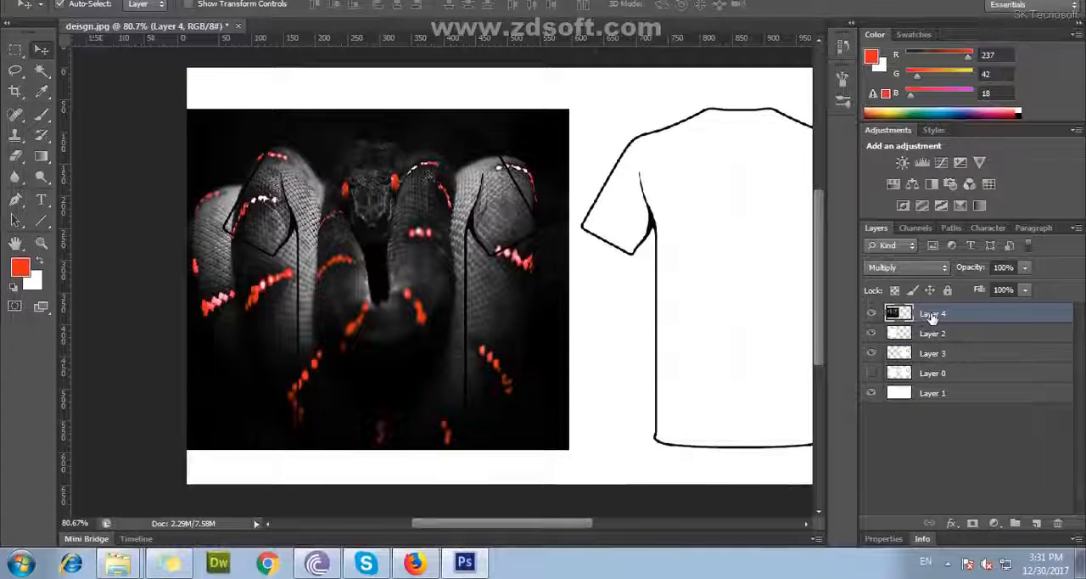
Create a clipping mask that confines the snake image to the front T-shirt on Layer 2
right_click(932, 316)
click(656, 222)
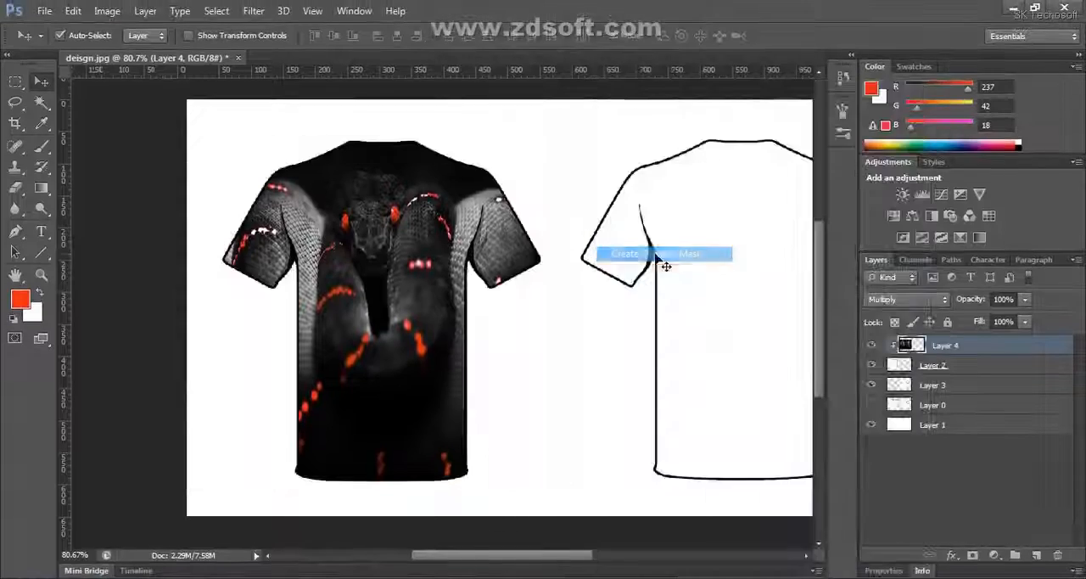
Select the back T-shirt's Layer 3 and load its outline as a selection
key(space)
drag(398, 299, 268, 338)
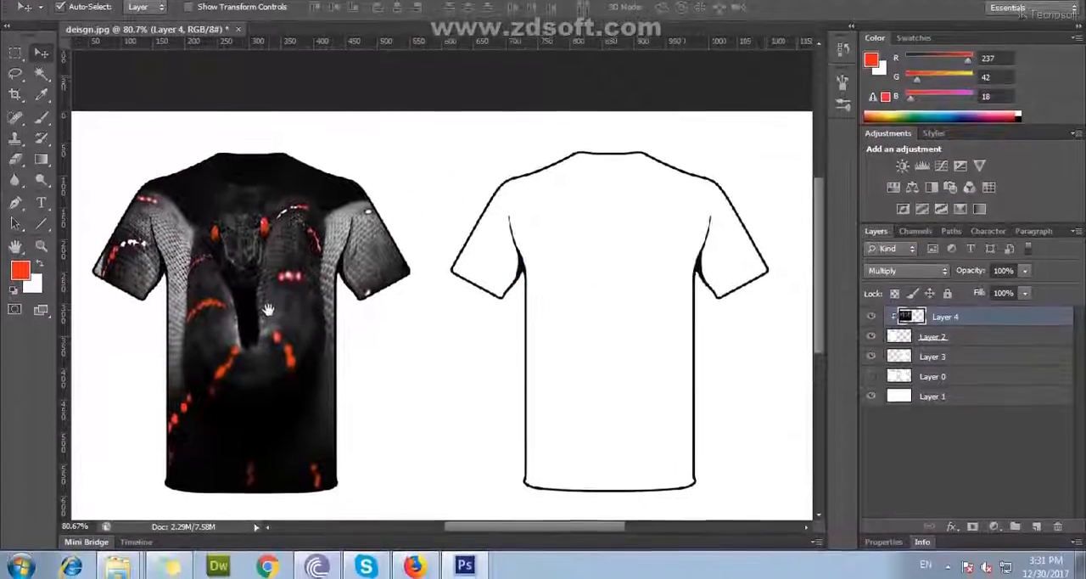
drag(609, 332, 590, 326)
click(596, 293)
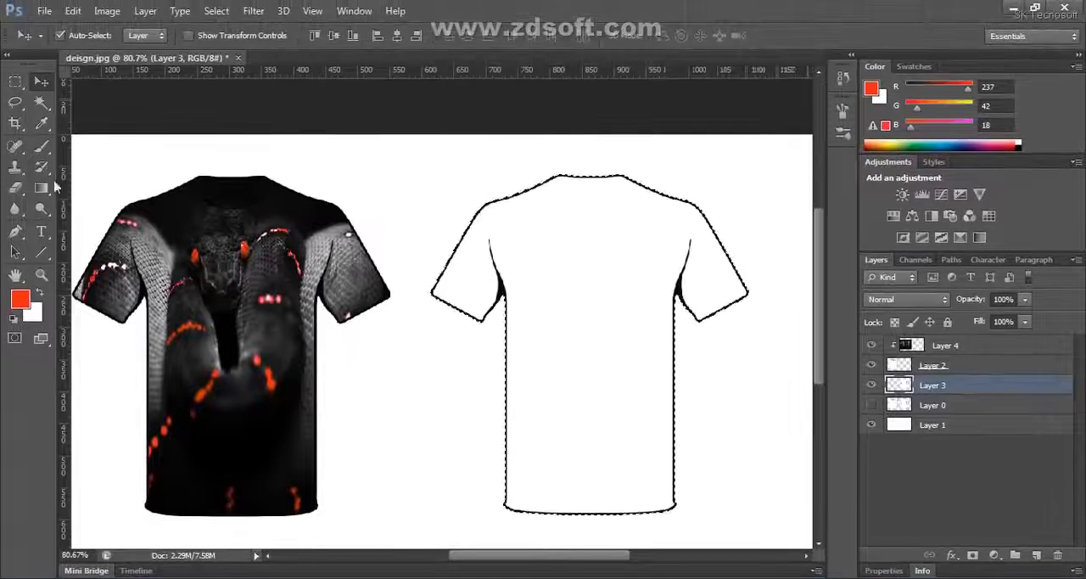
Activate the Brush tool and set its painting mode to Multiply
click(49, 150)
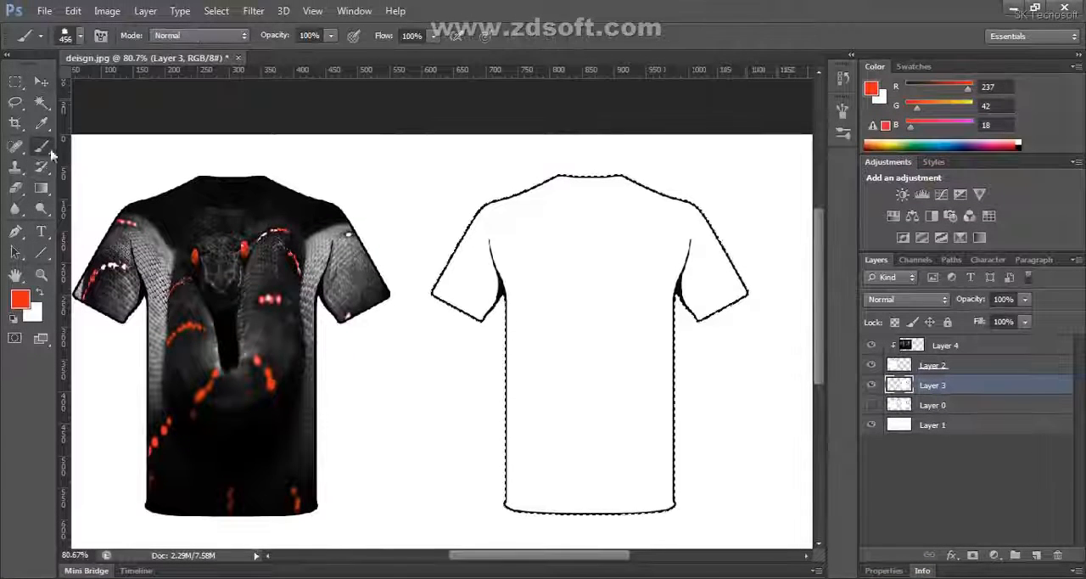
click(226, 37)
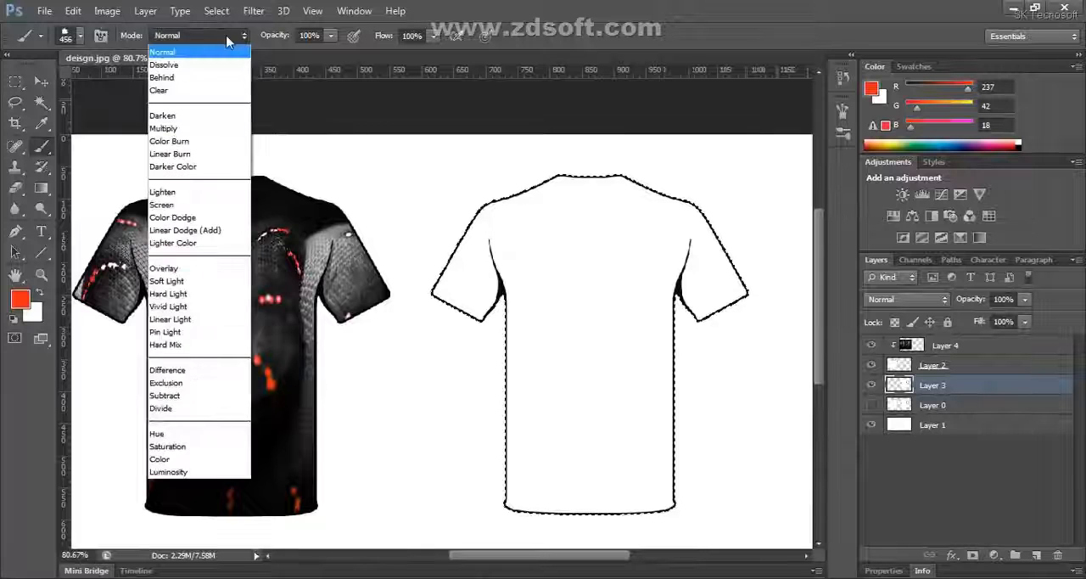
click(182, 130)
right_click(38, 149)
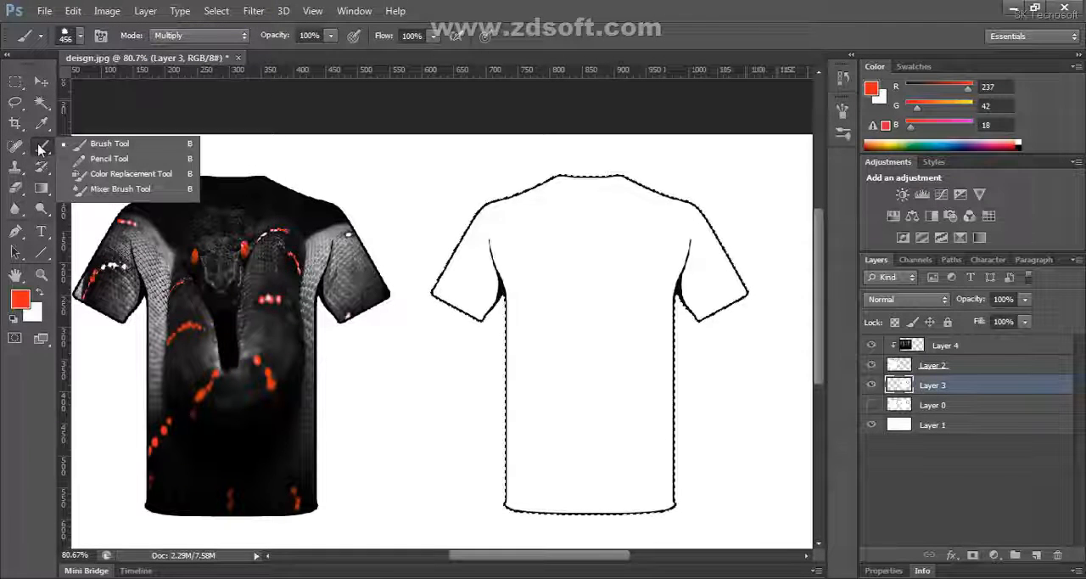
click(77, 149)
Choose a hard round brush tip with 100% hardness and set its size to 80 px
click(78, 37)
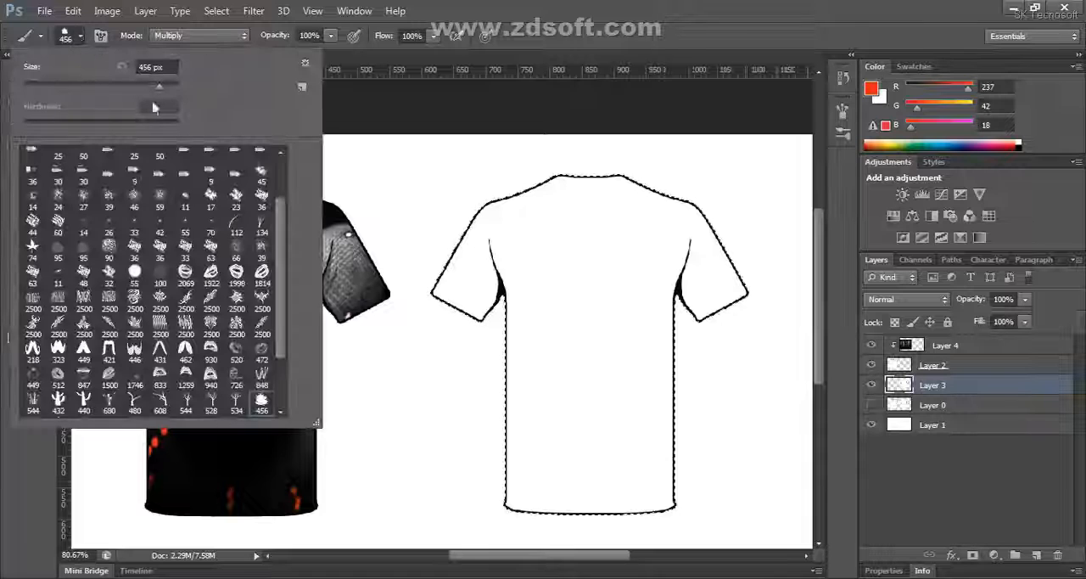
scroll(278, 234, up, 3)
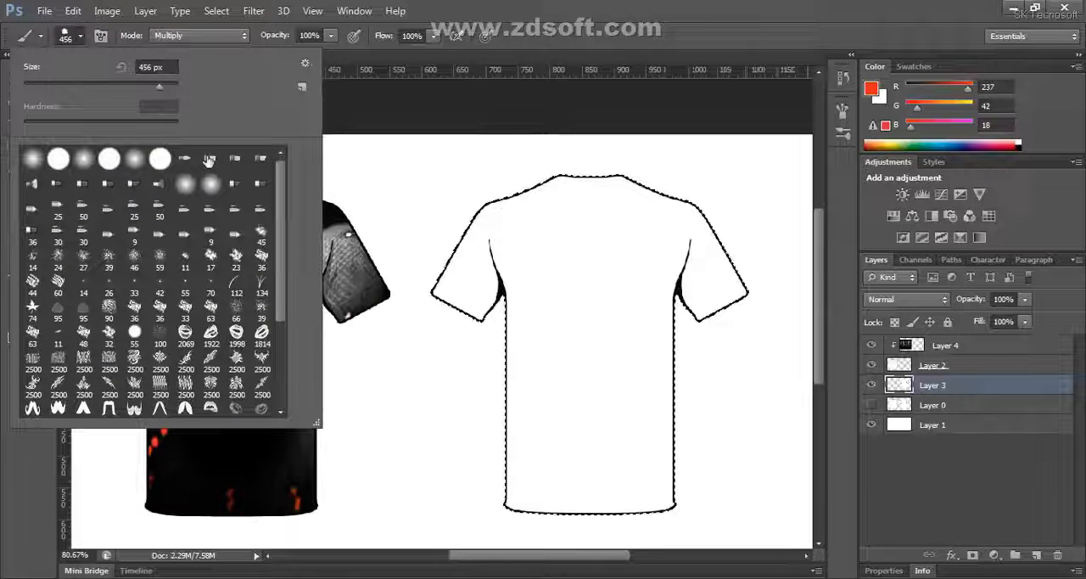
click(109, 160)
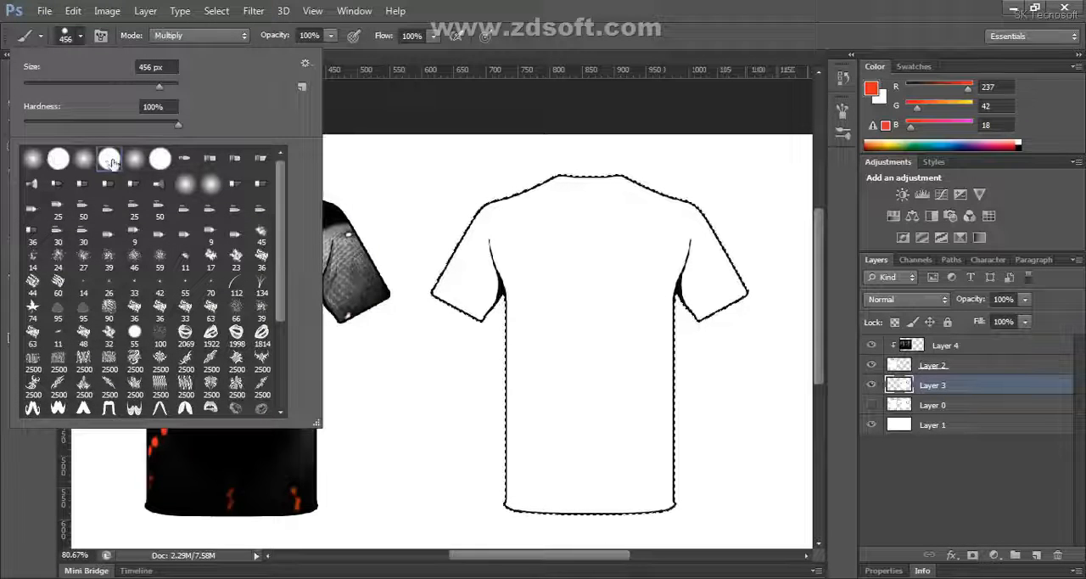
click(81, 36)
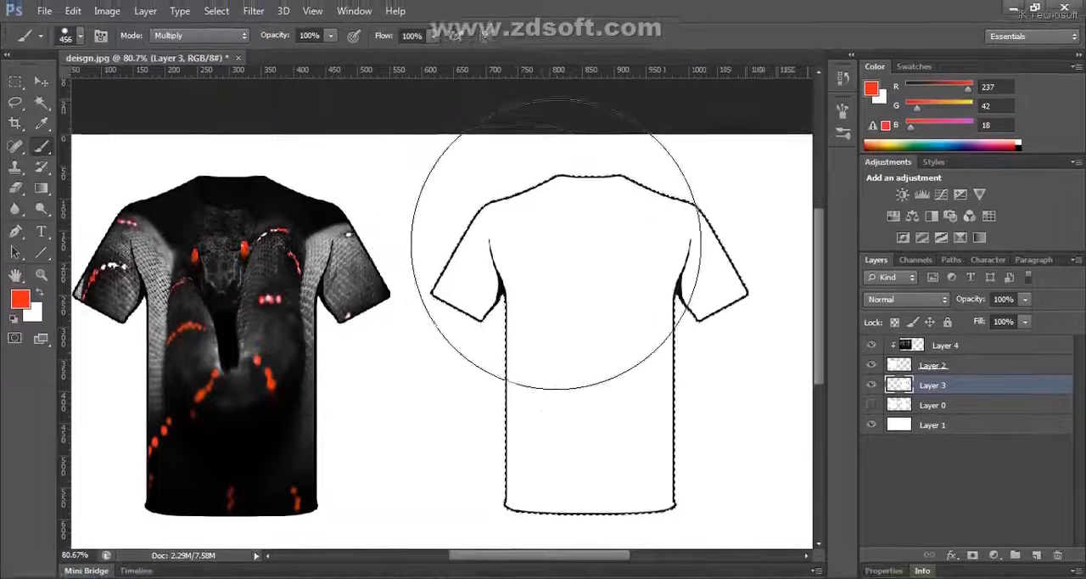
key(bracketleft)
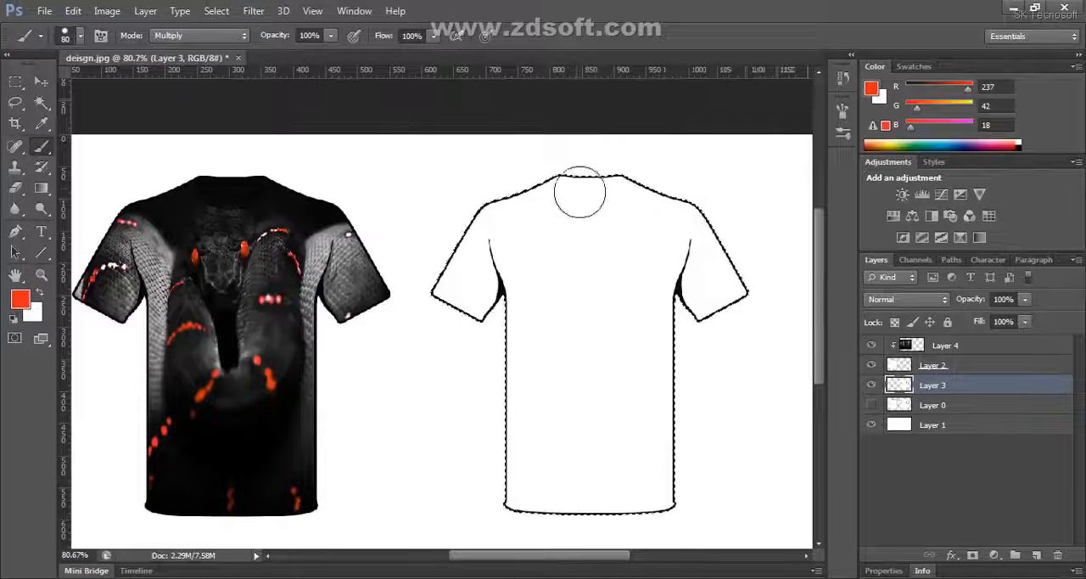
Try an orange-red brush stroke across the shoulders of the back T-shirt and undo it
mouse_move(580, 192)
mouse_down()
mouse_move(469, 224)
mouse_move(445, 254)
mouse_move(536, 204)
mouse_up()
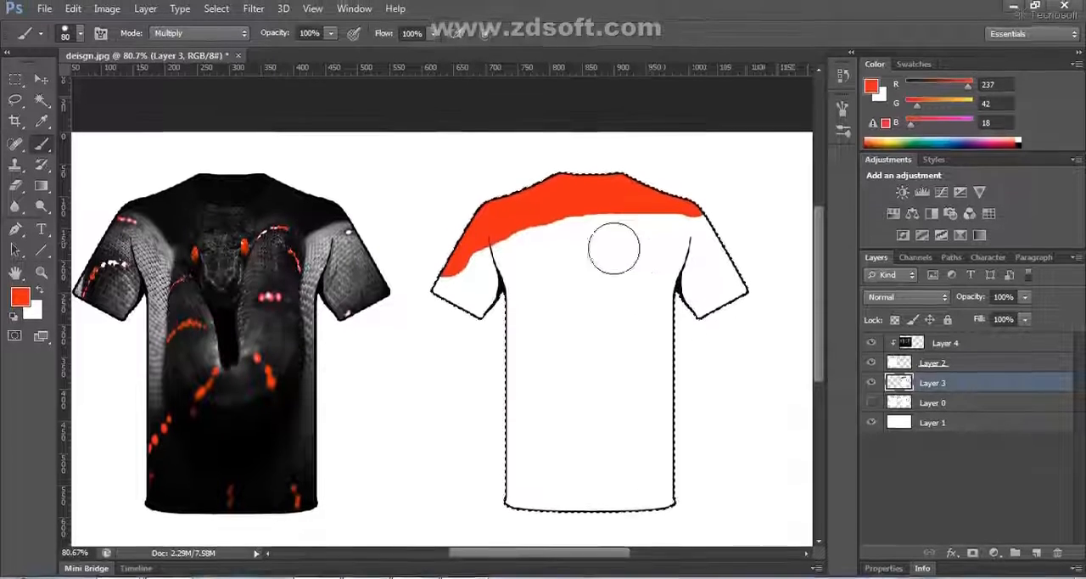
key(ctrl+z)
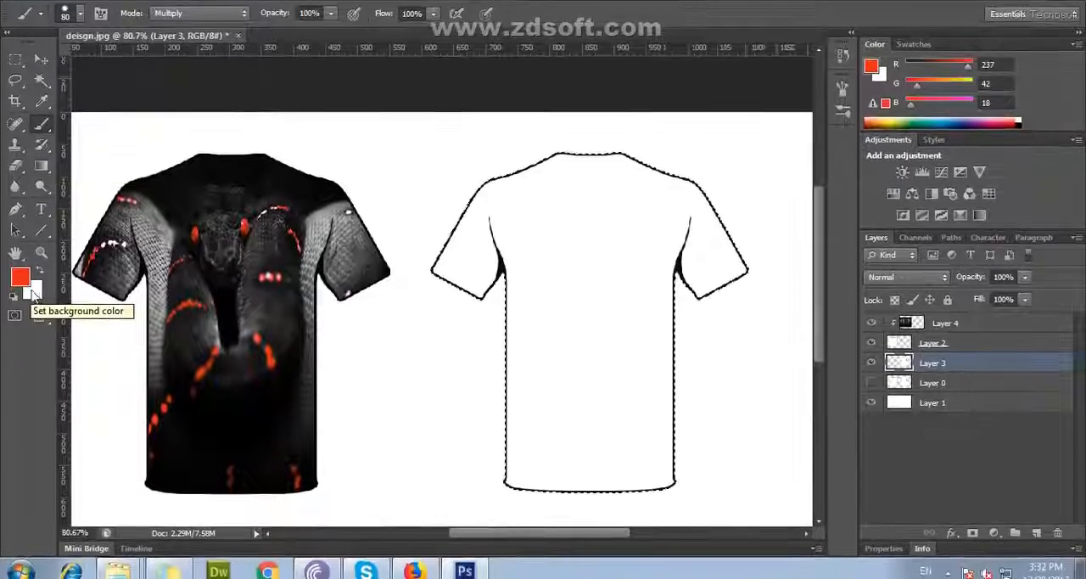
Set the foreground colour to the near-black RGB 13, 13, 13 sampled from the front T-shirt, keeping orange-red as background
click(39, 292)
click(19, 295)
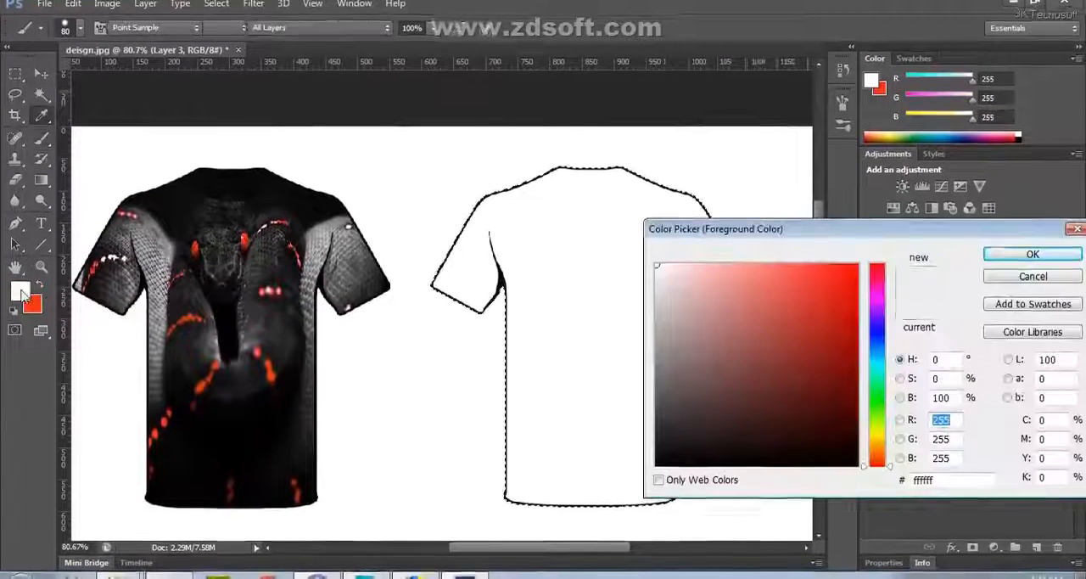
click(186, 193)
click(1008, 261)
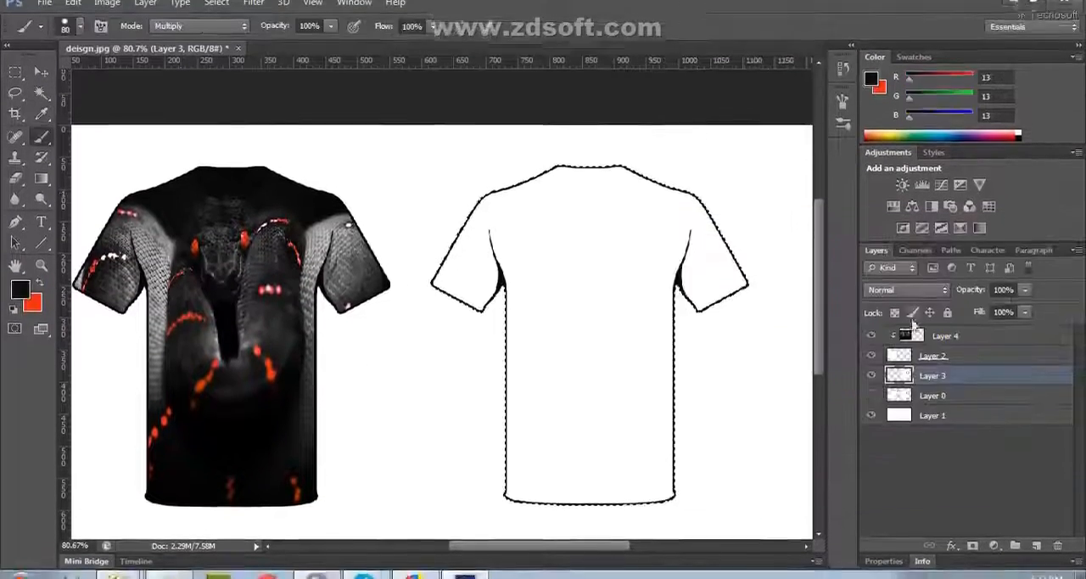
key(b)
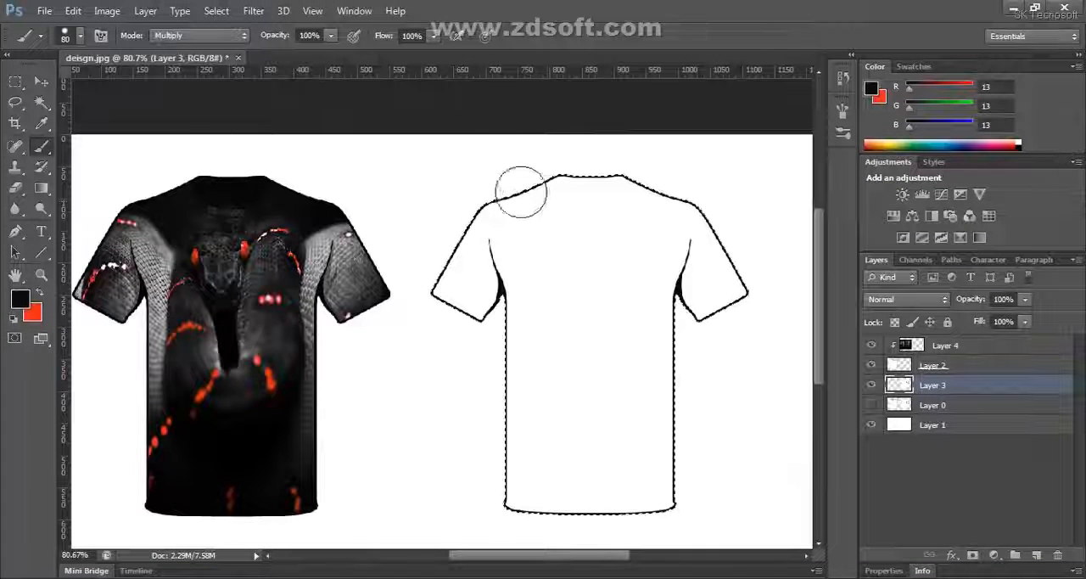
mouse_move(579, 189)
mouse_down()
mouse_move(469, 284)
mouse_move(494, 287)
mouse_up()
key(ctrl+z)
click(200, 35)
click(204, 33)
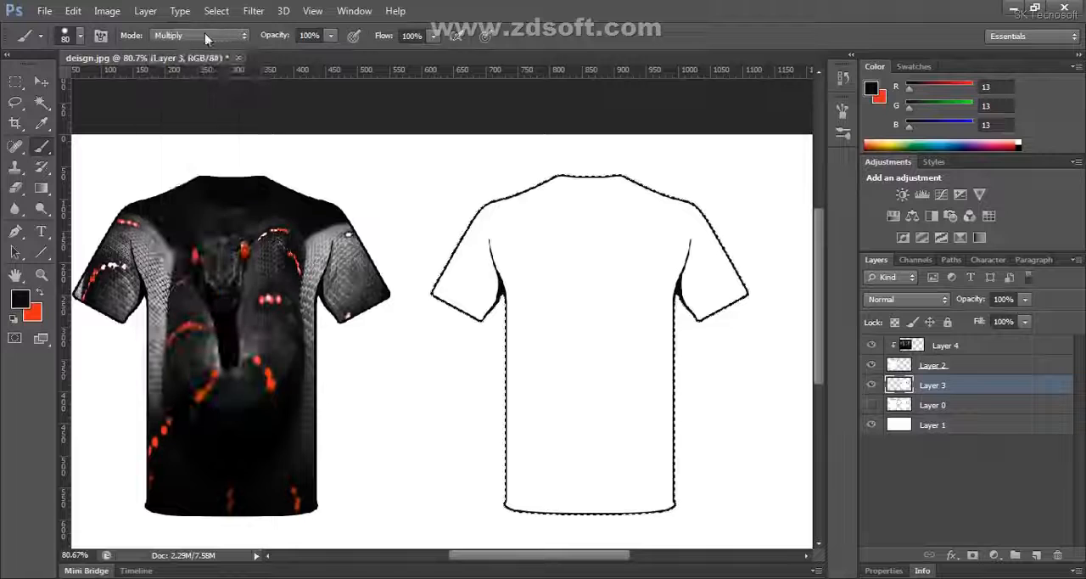
Set Layer 3's blend mode to Multiply and brush the entire back T-shirt, including both sleeves, near-black
click(912, 299)
click(877, 148)
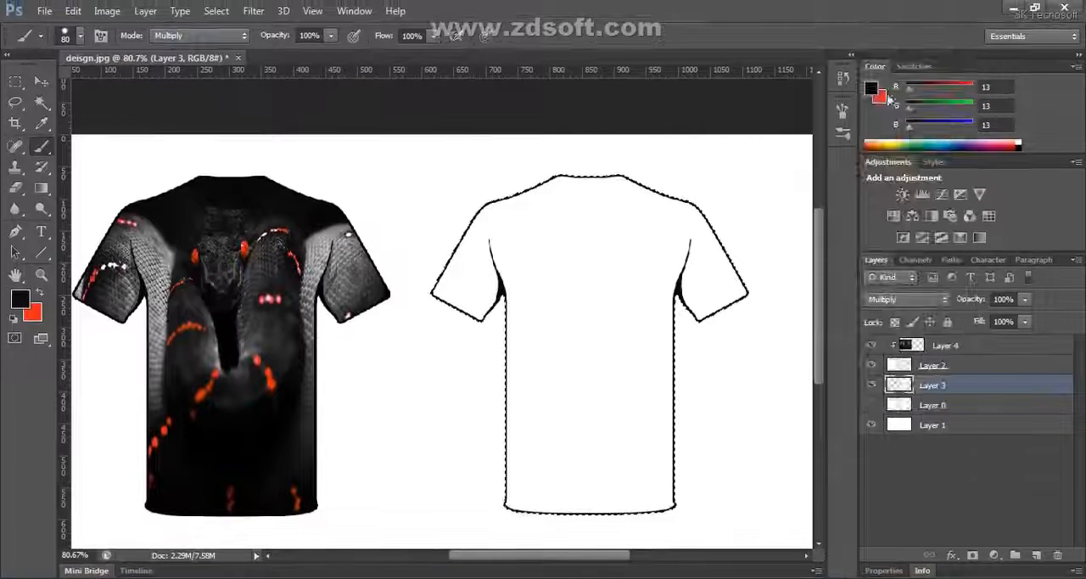
mouse_move(578, 188)
mouse_down()
mouse_move(456, 236)
mouse_move(632, 174)
mouse_up()
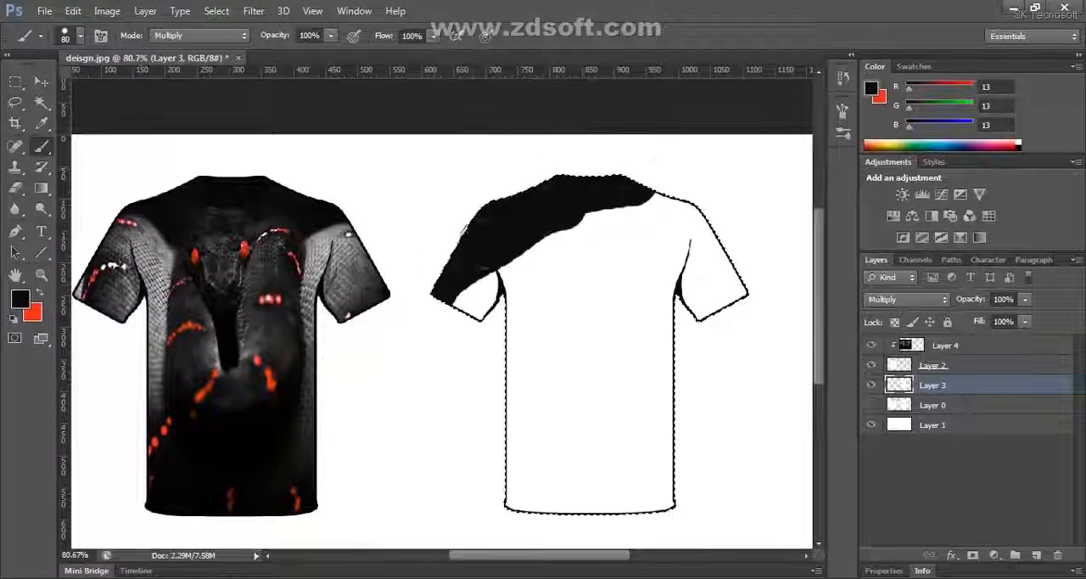
mouse_move(688, 252)
mouse_down()
mouse_move(740, 299)
mouse_move(754, 285)
mouse_move(705, 258)
mouse_move(708, 313)
mouse_move(704, 287)
mouse_move(590, 251)
mouse_move(539, 268)
mouse_move(602, 258)
mouse_move(469, 309)
mouse_move(464, 299)
mouse_move(647, 277)
mouse_move(705, 311)
mouse_move(590, 300)
mouse_move(461, 334)
mouse_move(689, 338)
mouse_up()
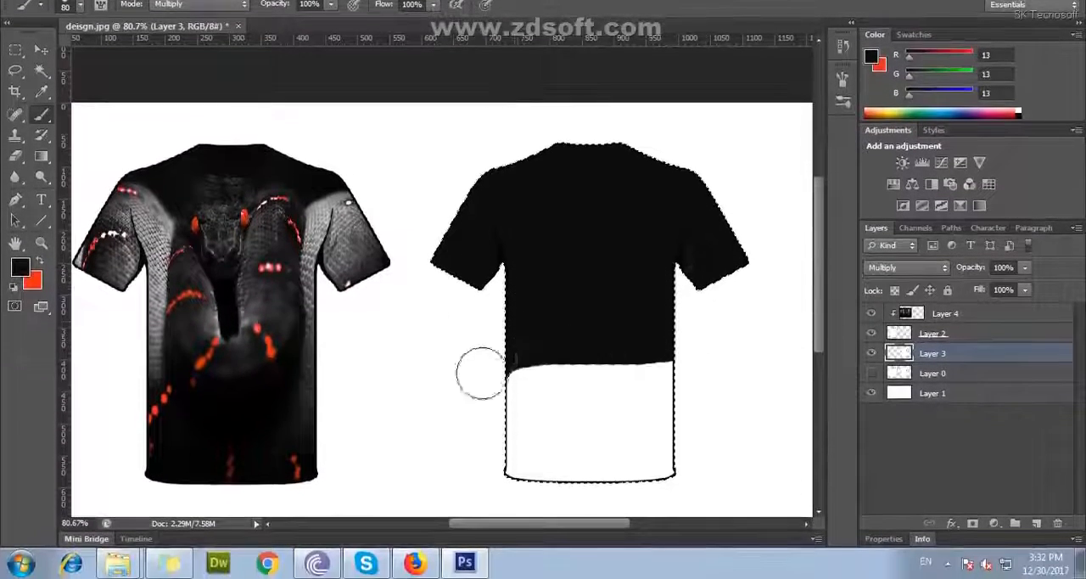
mouse_move(480, 373)
mouse_down()
mouse_move(623, 371)
mouse_move(698, 392)
mouse_up()
drag(527, 450, 581, 477)
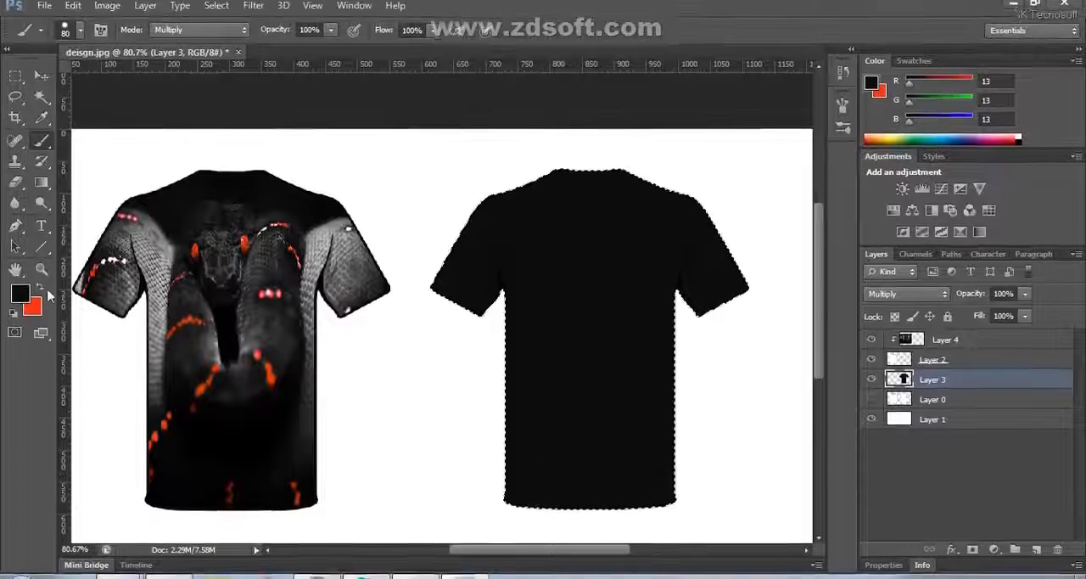
Set the brush's painting mode to Normal and make orange-red the foreground colour
click(188, 36)
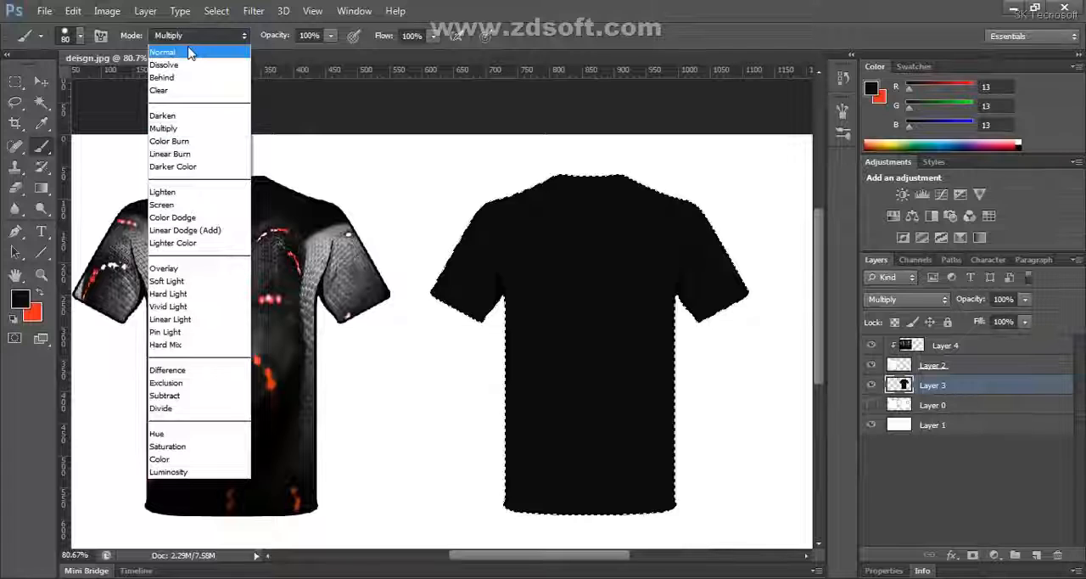
click(189, 54)
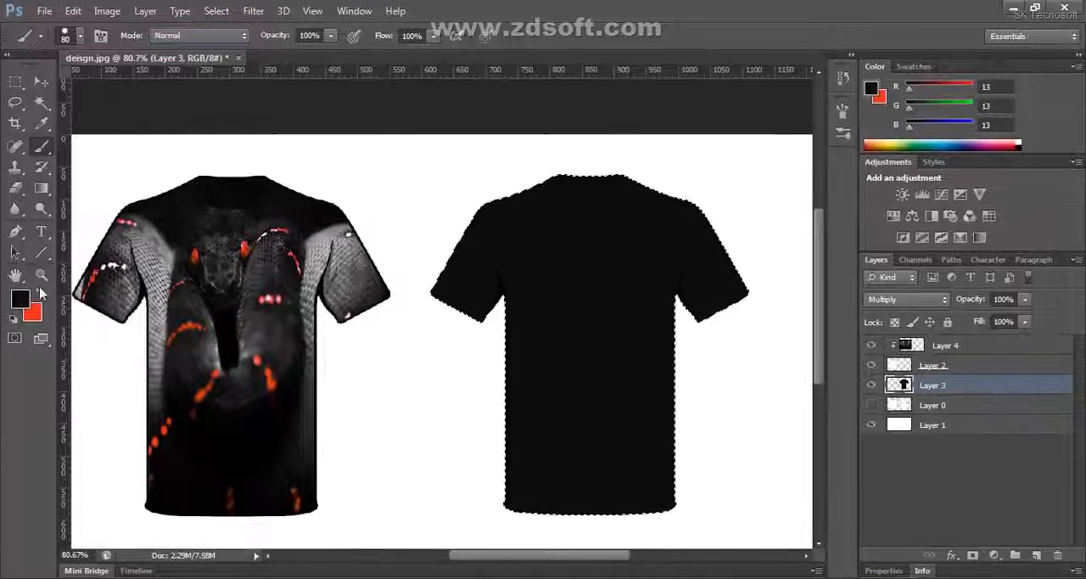
click(40, 294)
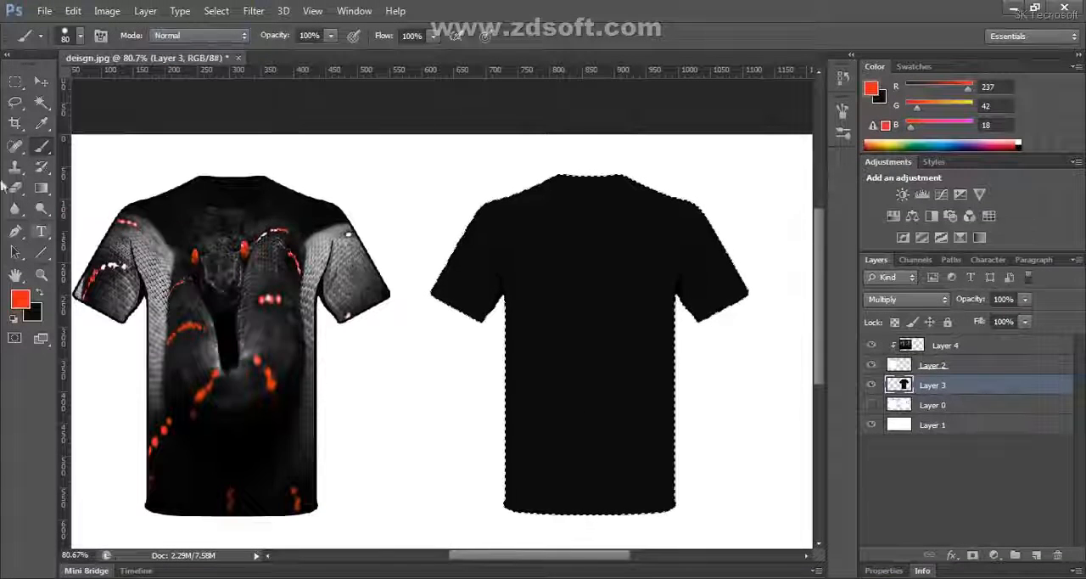
Paint an orange-red area with a wavy diagonal upper edge across the back T-shirt's hem using a 25 px brush, and deselect
click(40, 83)
click(42, 148)
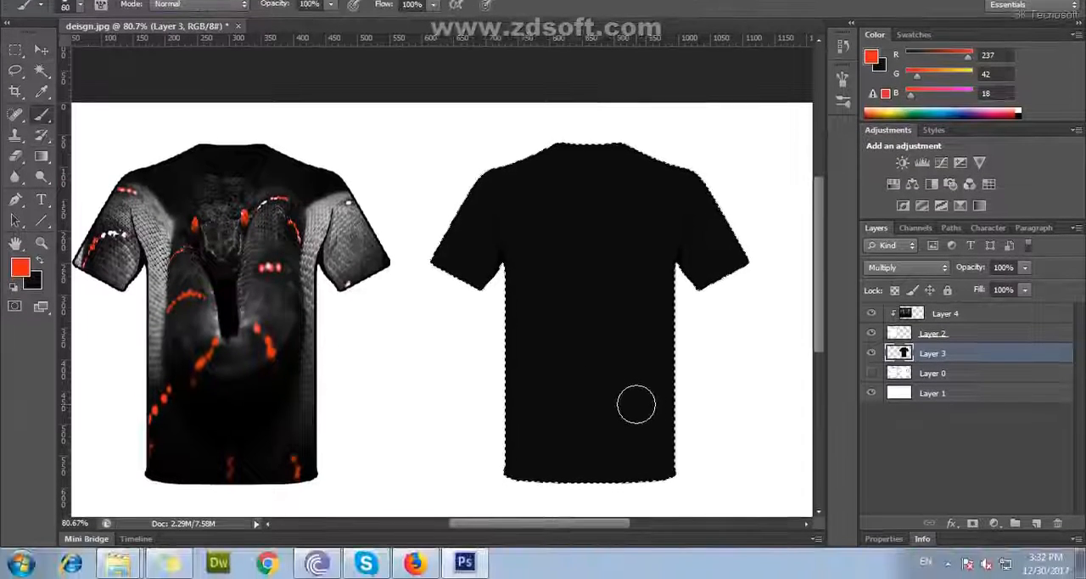
key(bracketleft)
key(bracketleft)
key(bracketleft)
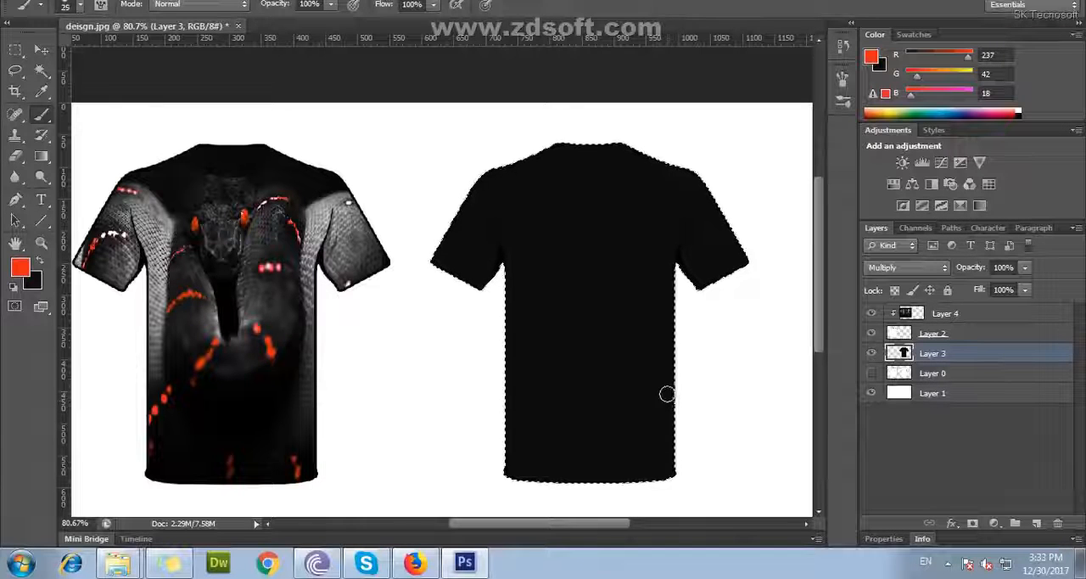
mouse_move(671, 388)
mouse_down()
mouse_move(507, 469)
mouse_move(570, 461)
mouse_move(534, 466)
mouse_move(639, 428)
mouse_move(539, 458)
mouse_move(643, 424)
mouse_move(671, 401)
mouse_up()
drag(599, 440, 664, 424)
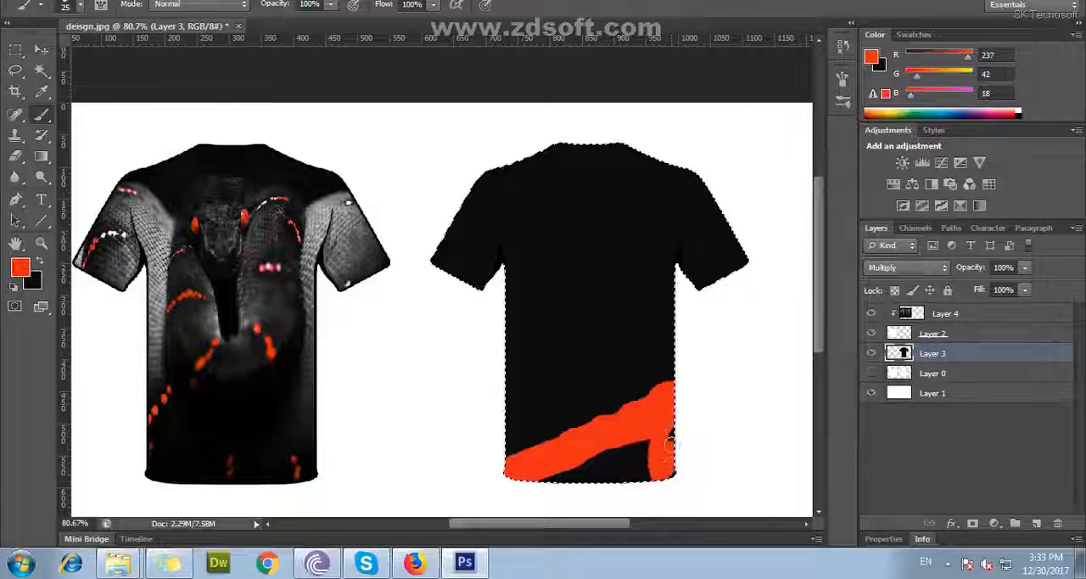
mouse_move(668, 462)
mouse_down()
mouse_move(653, 484)
mouse_move(531, 476)
mouse_move(669, 469)
mouse_up()
mouse_move(548, 466)
mouse_down()
mouse_move(599, 470)
mouse_move(667, 442)
mouse_move(577, 440)
mouse_up()
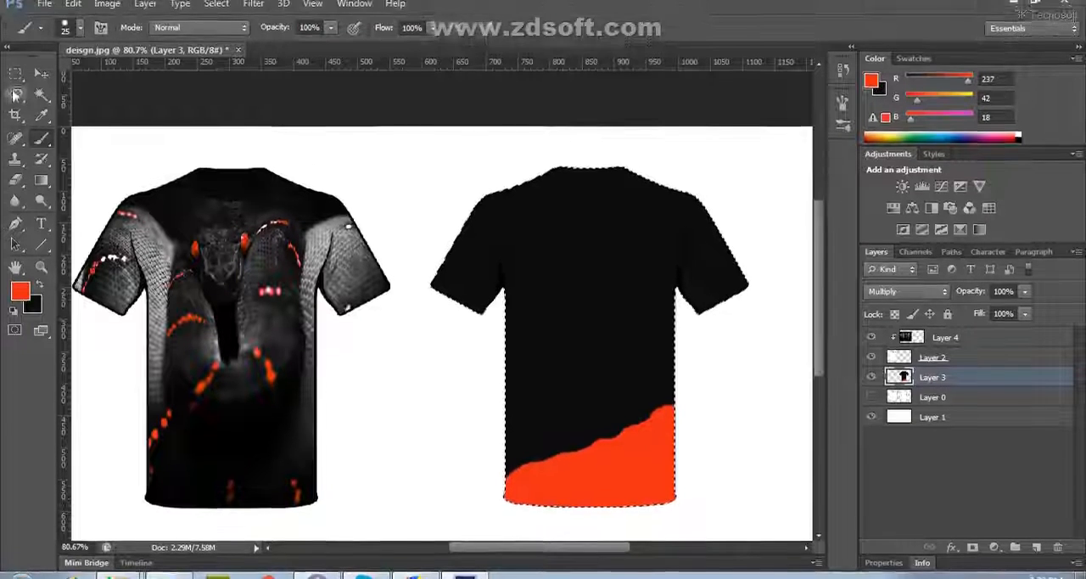
key(v)
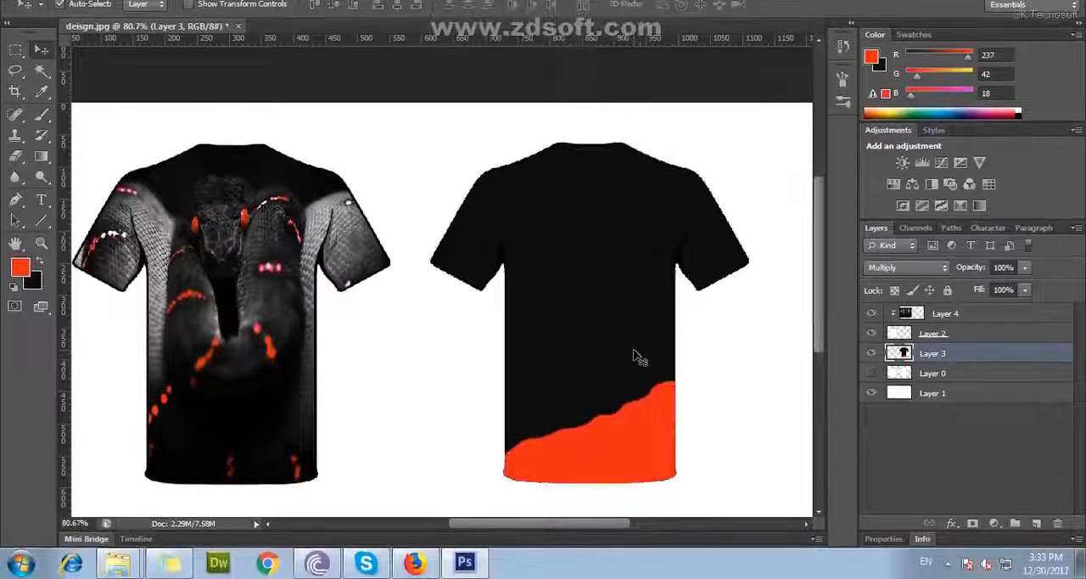
key(ctrl+d)
Reload Layer 3's outline as a selection and paint over the black speck on the orange-red area's right edge
drag(561, 304, 574, 278)
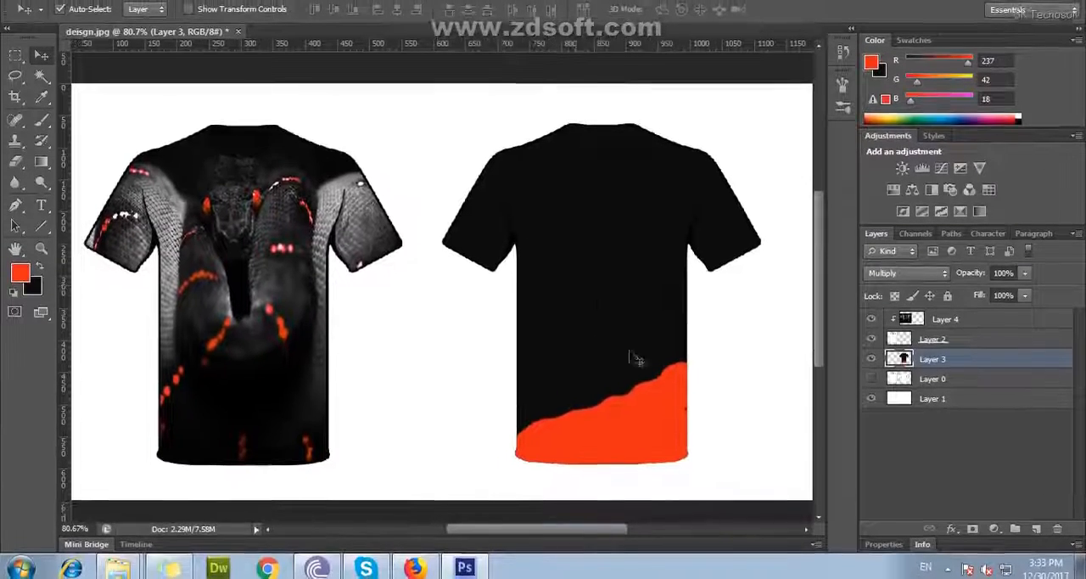
scroll(665, 504, up, 4)
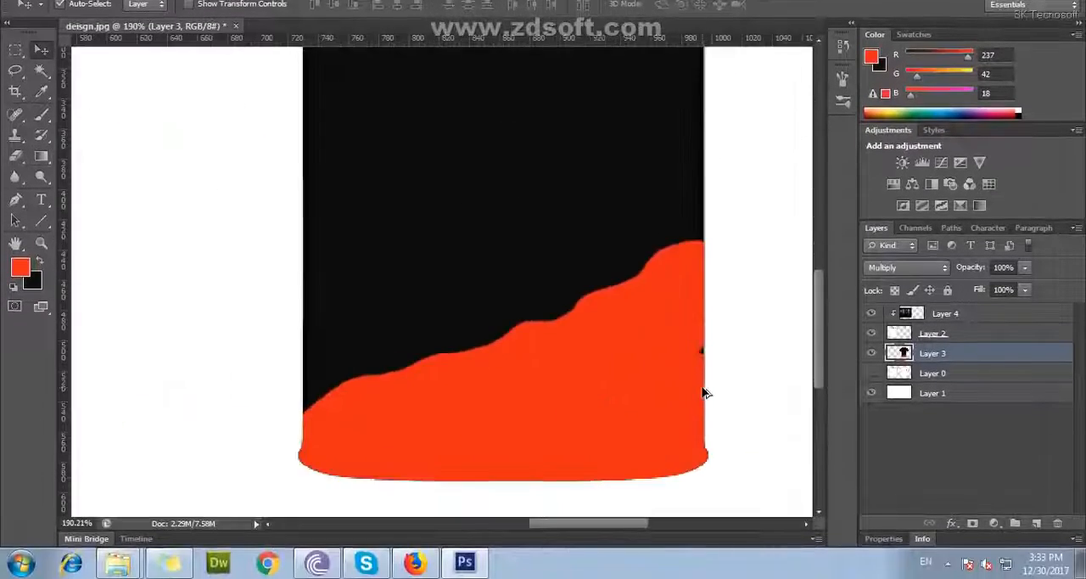
drag(675, 343, 560, 336)
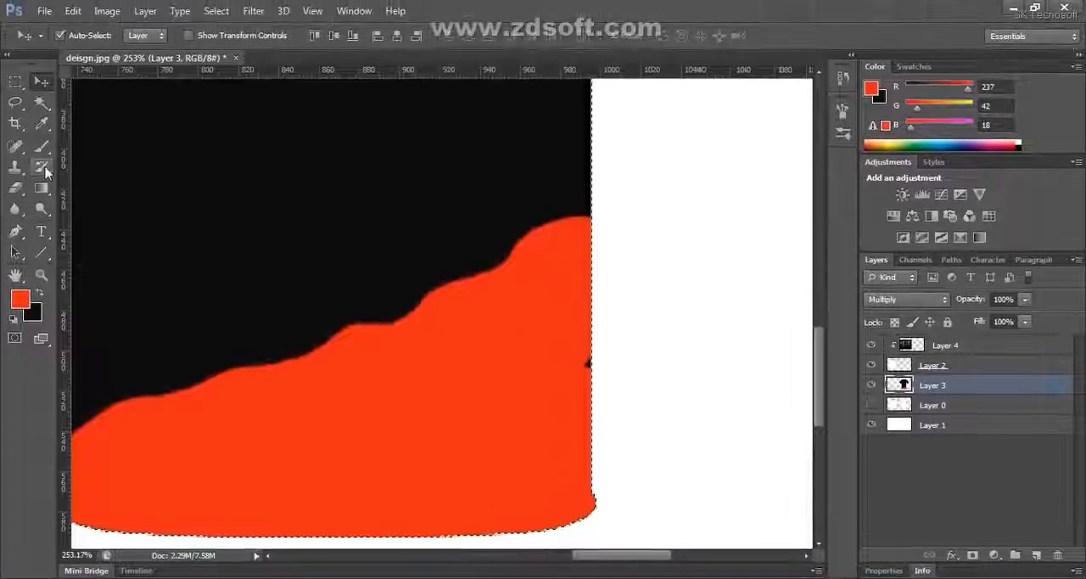
key(b)
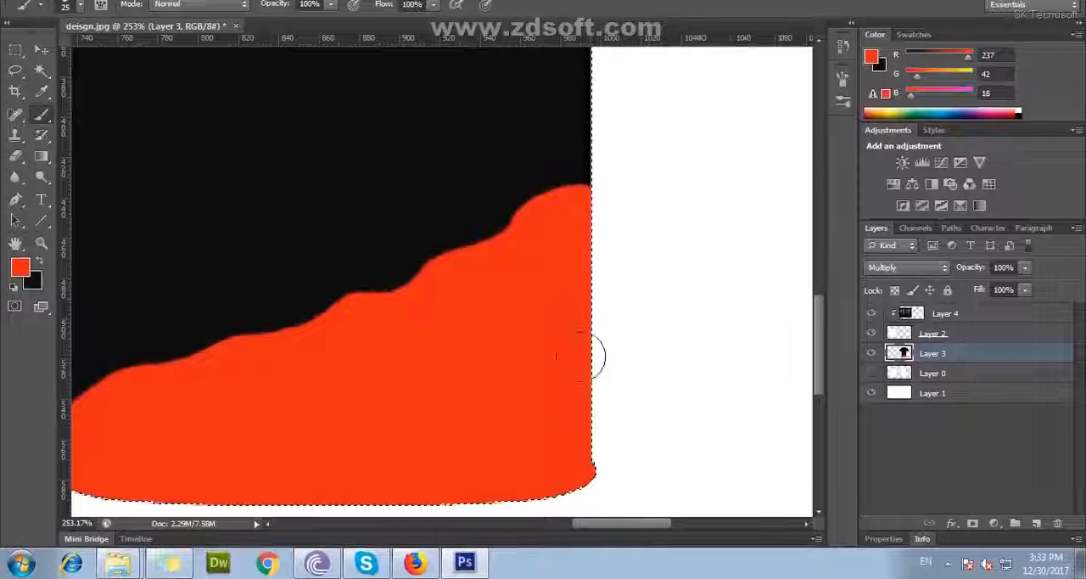
drag(204, 451, 464, 409)
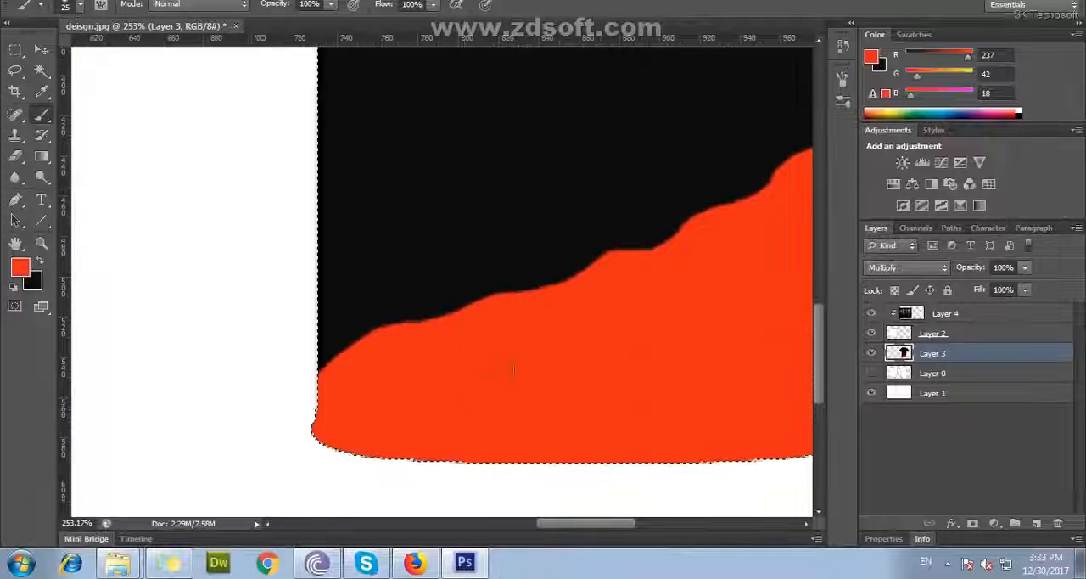
Deselect the outline and stamp one orange-red dot on the upper left of the back T-shirt with a 50 px brush
key(z)
right_click(454, 329)
click(501, 338)
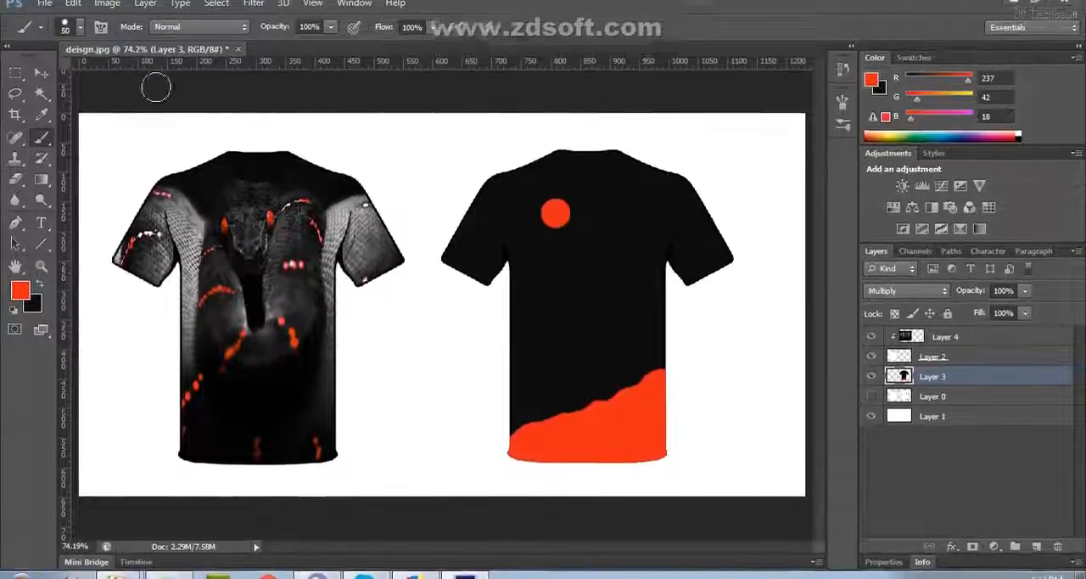
key(v)
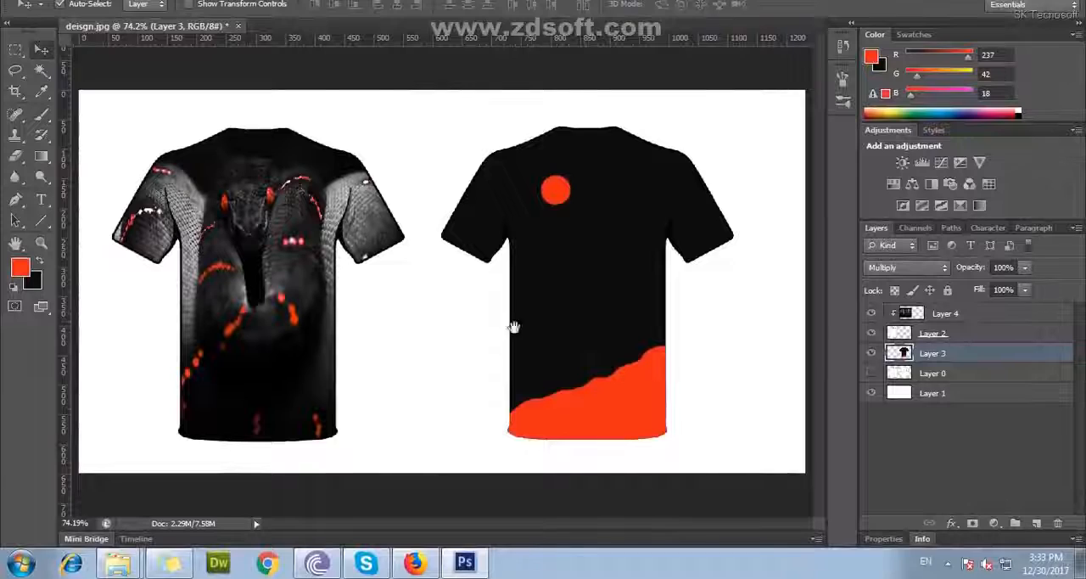
Examine the front and back T-shirt designs at actual pixels and fitted to the screen
key(z)
right_click(324, 246)
click(473, 322)
alt+click(391, 289)
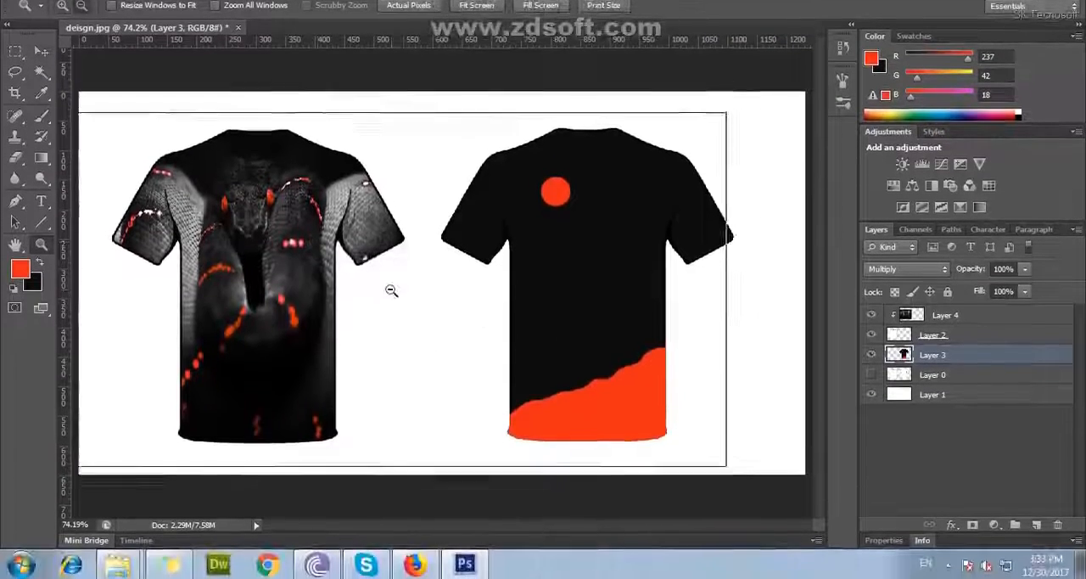
right_click(247, 215)
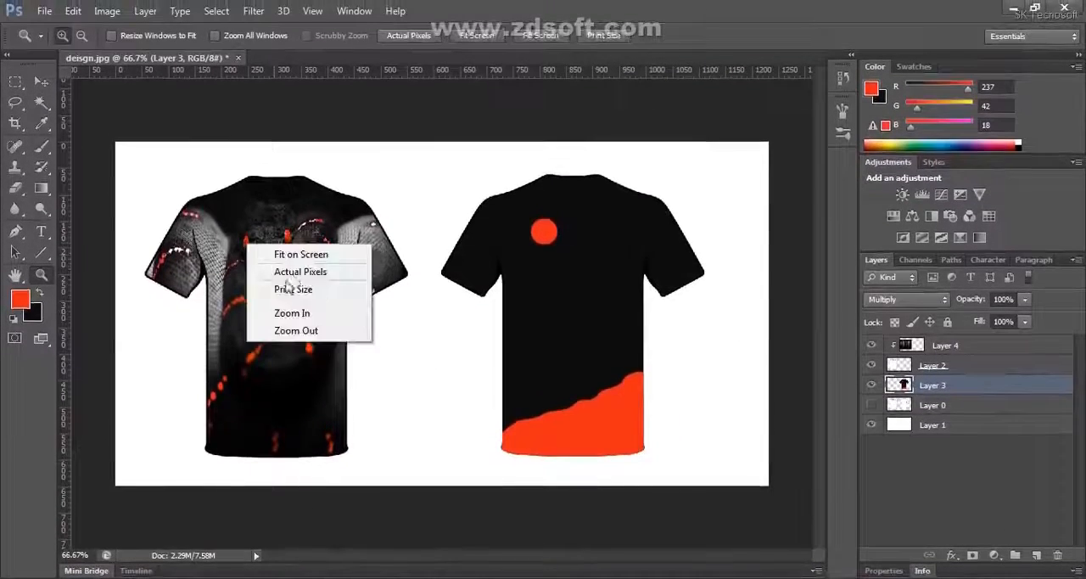
click(288, 274)
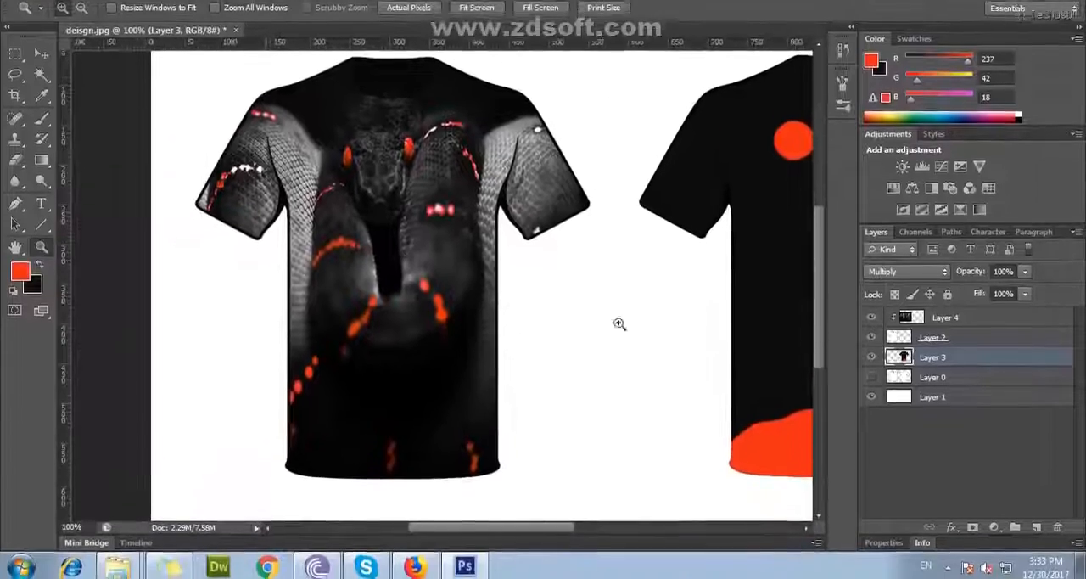
drag(691, 287, 610, 292)
drag(470, 305, 517, 309)
right_click(383, 282)
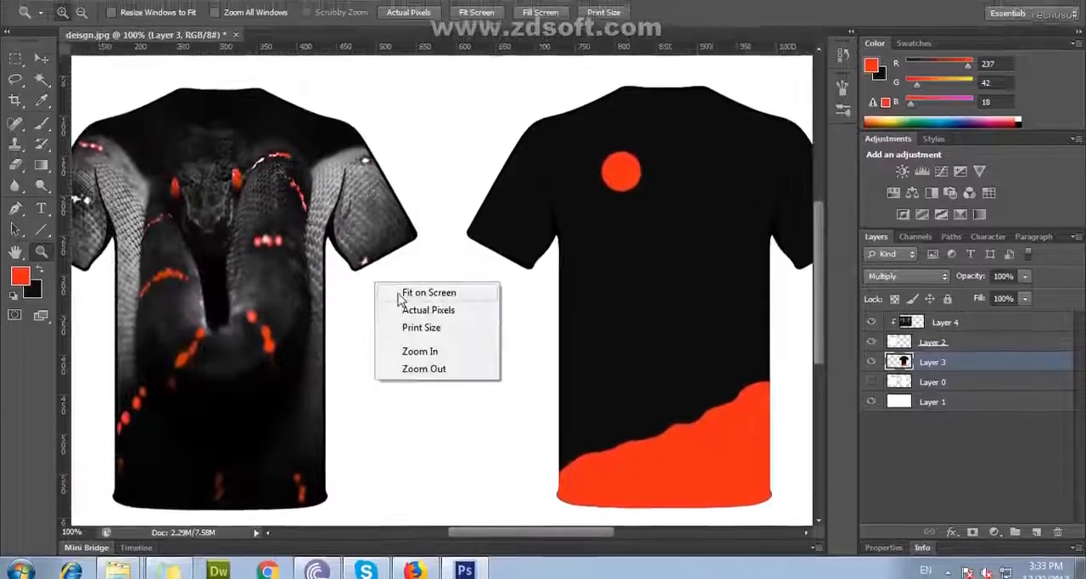
click(401, 293)
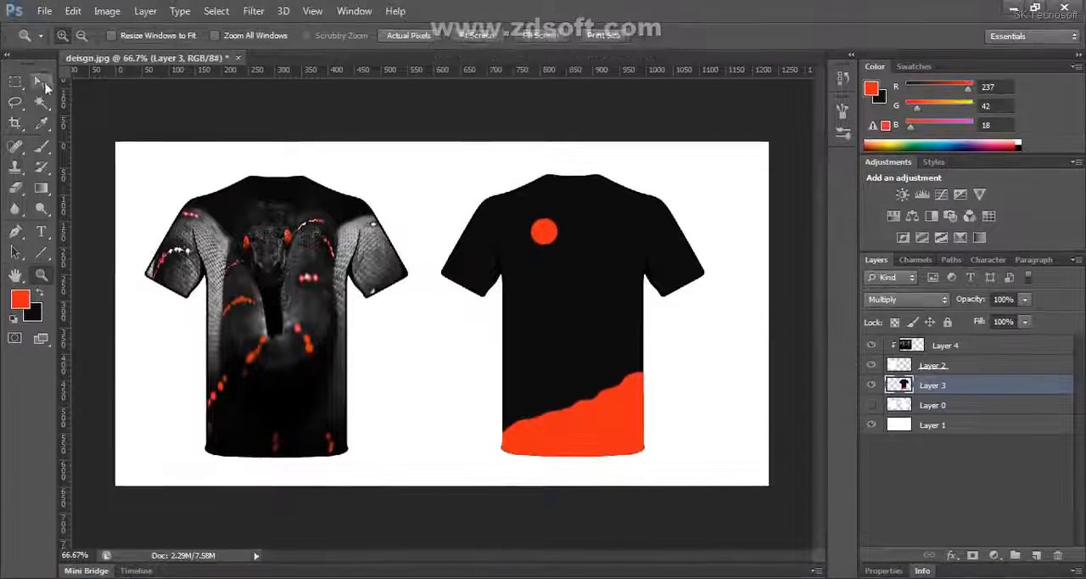
key(v)
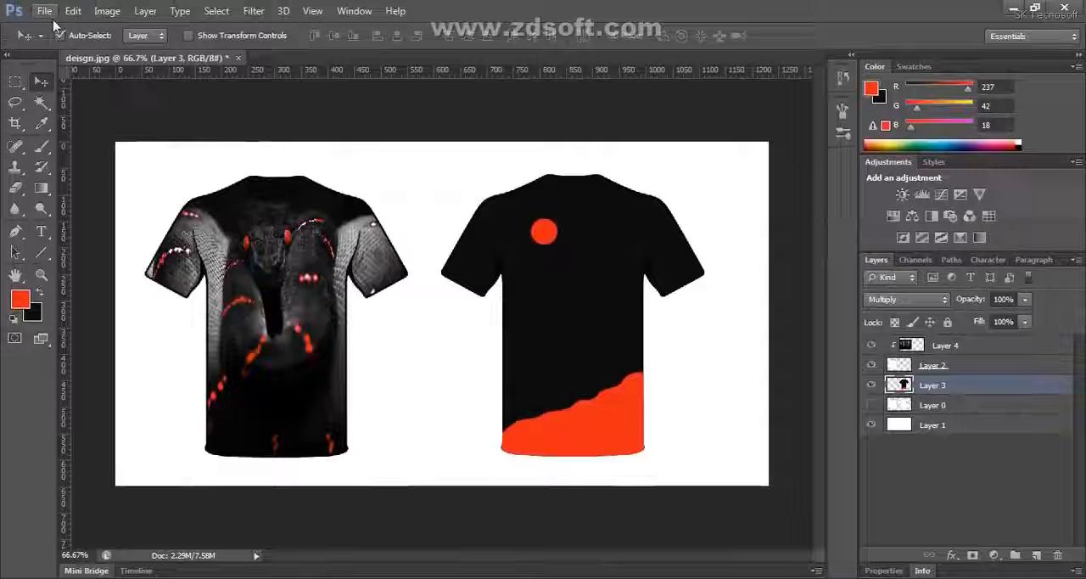
Save the layered mockup as "snack tshirt" in Photoshop PSD format in the T-shirt design folder
click(44, 10)
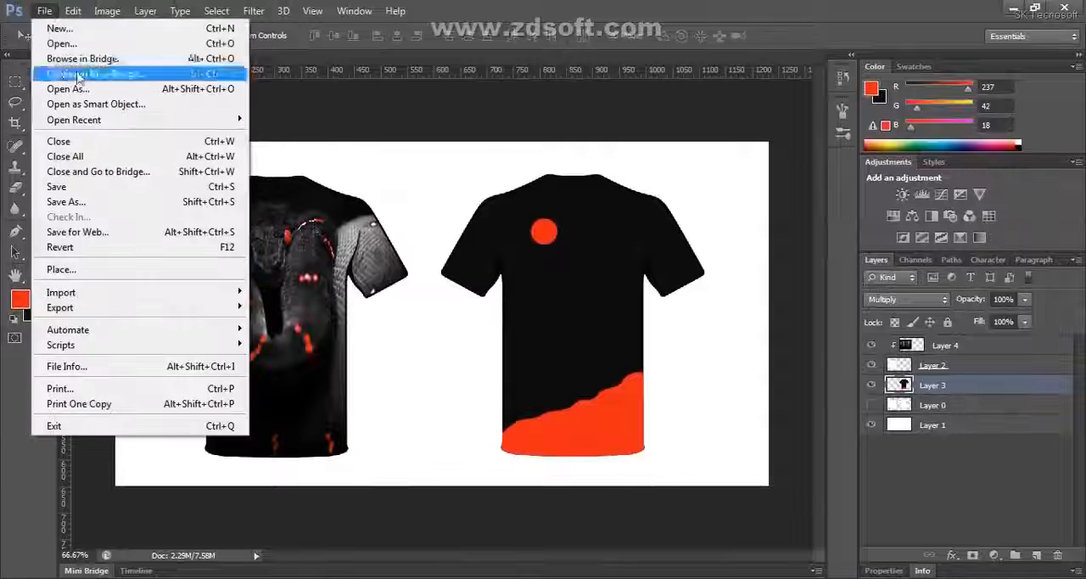
click(214, 202)
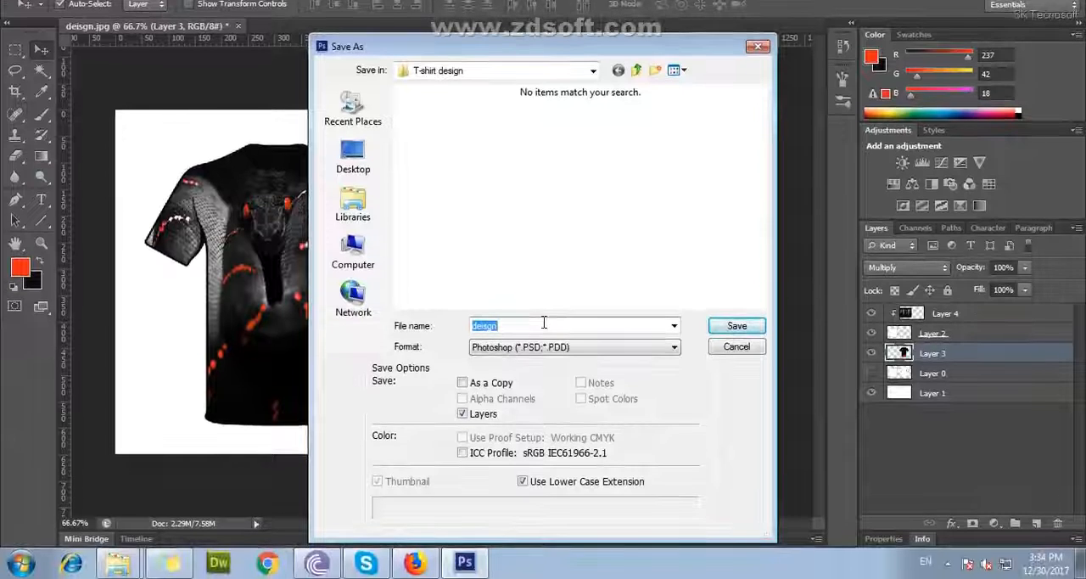
text(sna)
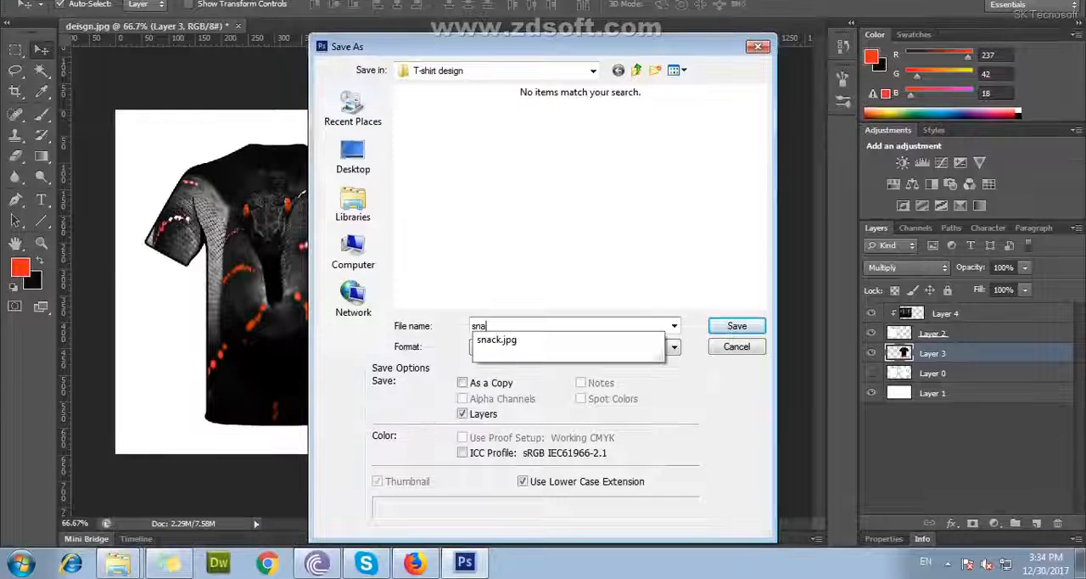
text(ck tshirt)
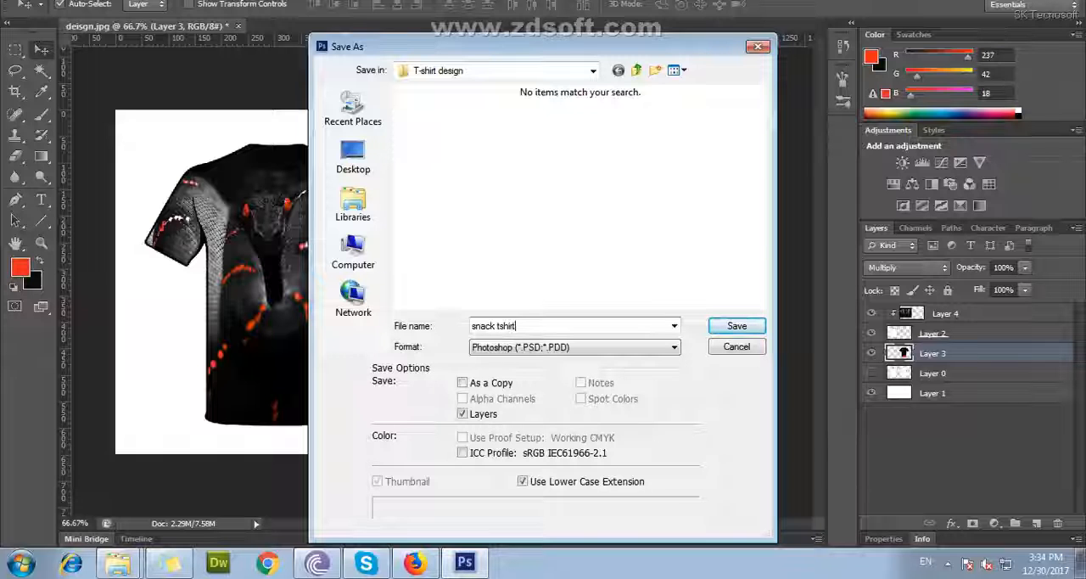
click(633, 347)
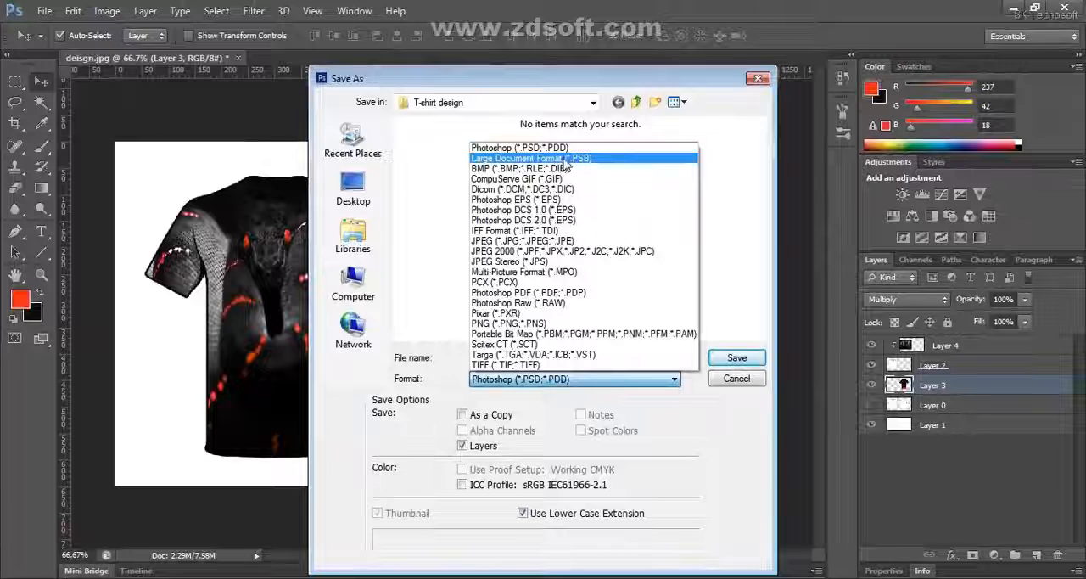
click(520, 148)
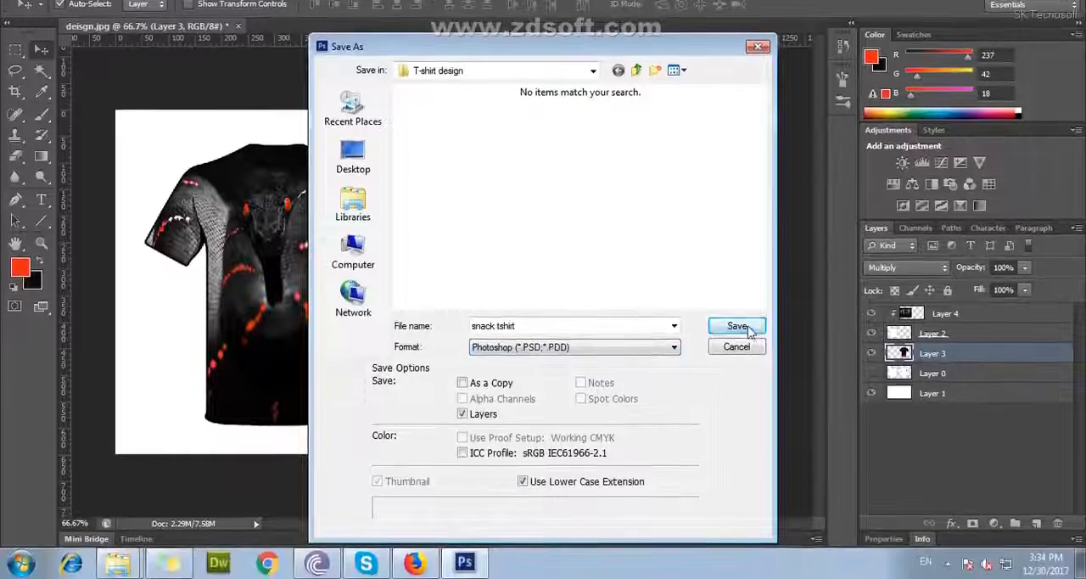
click(737, 326)
click(720, 144)
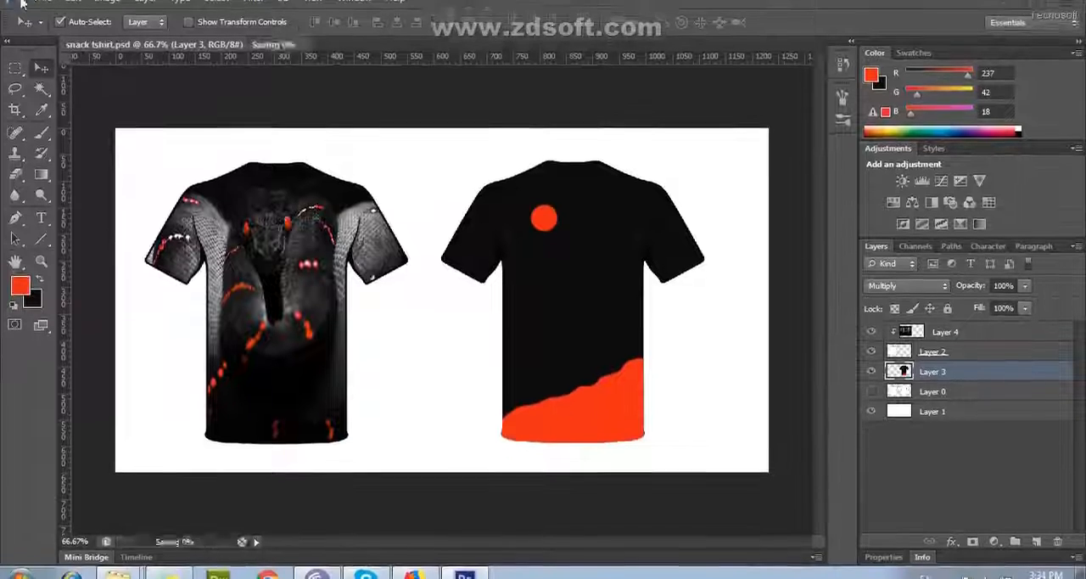
Export the mockup for web as a JPEG at quality 100, named snack-tshirt, in the T-shirt design folder
click(44, 12)
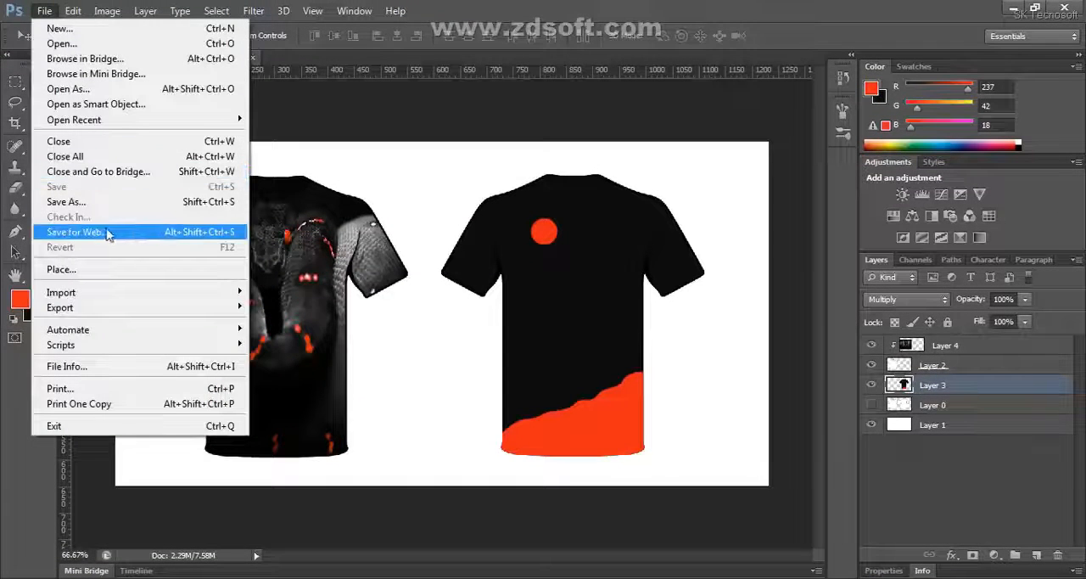
click(215, 238)
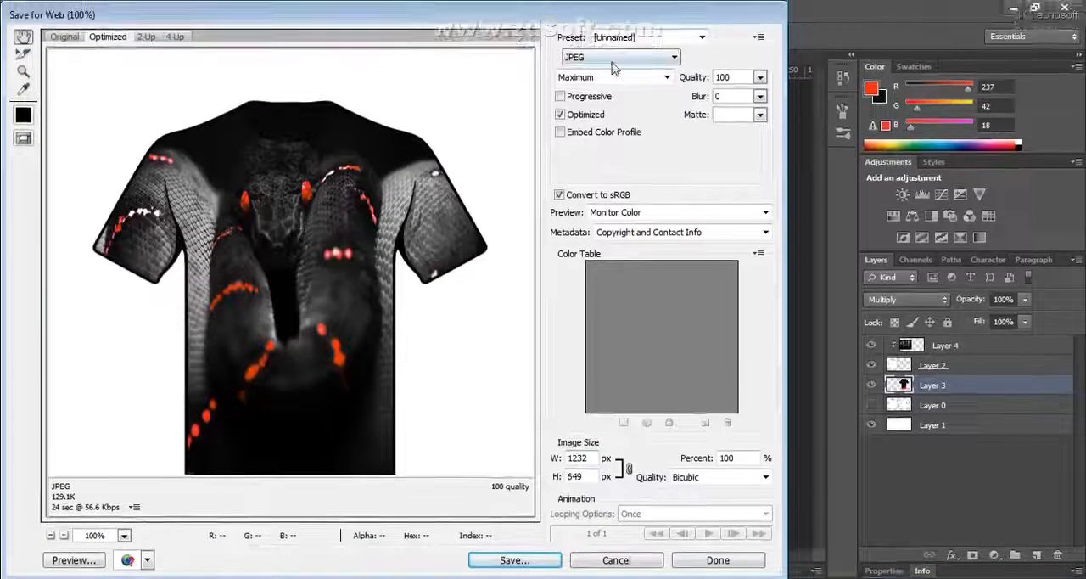
click(620, 25)
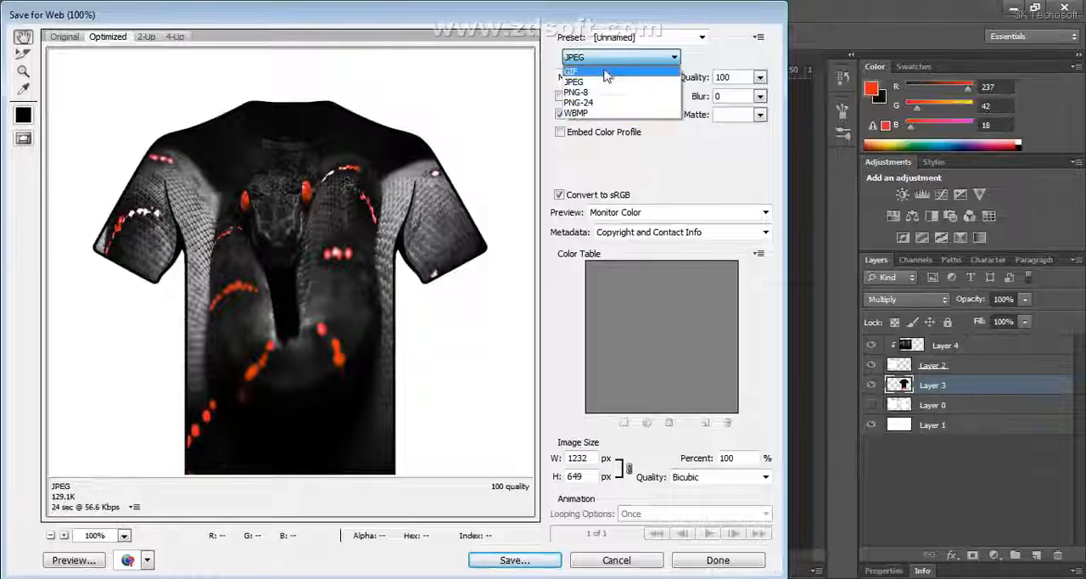
click(608, 61)
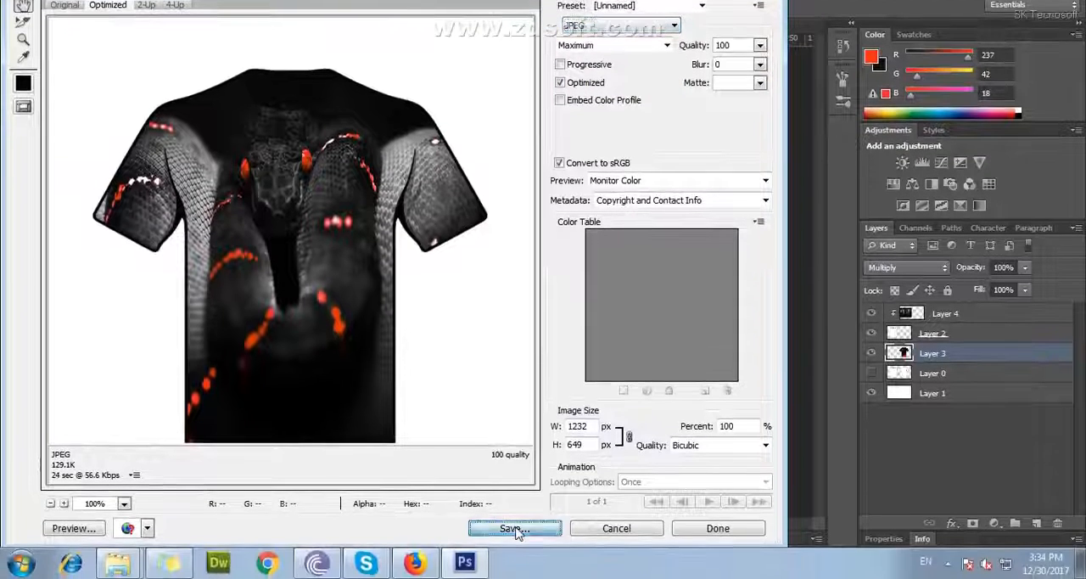
click(513, 529)
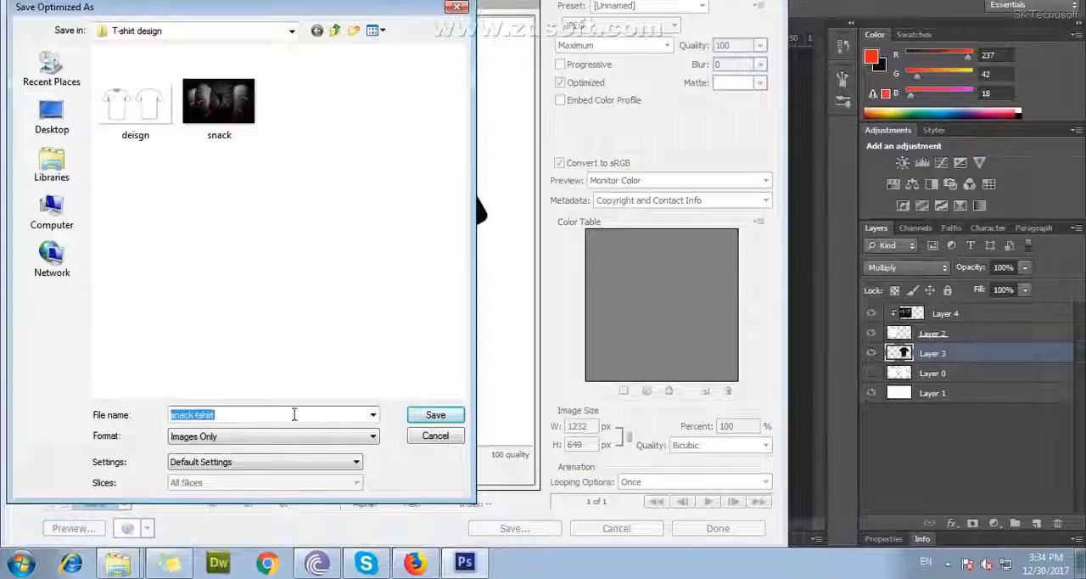
click(314, 415)
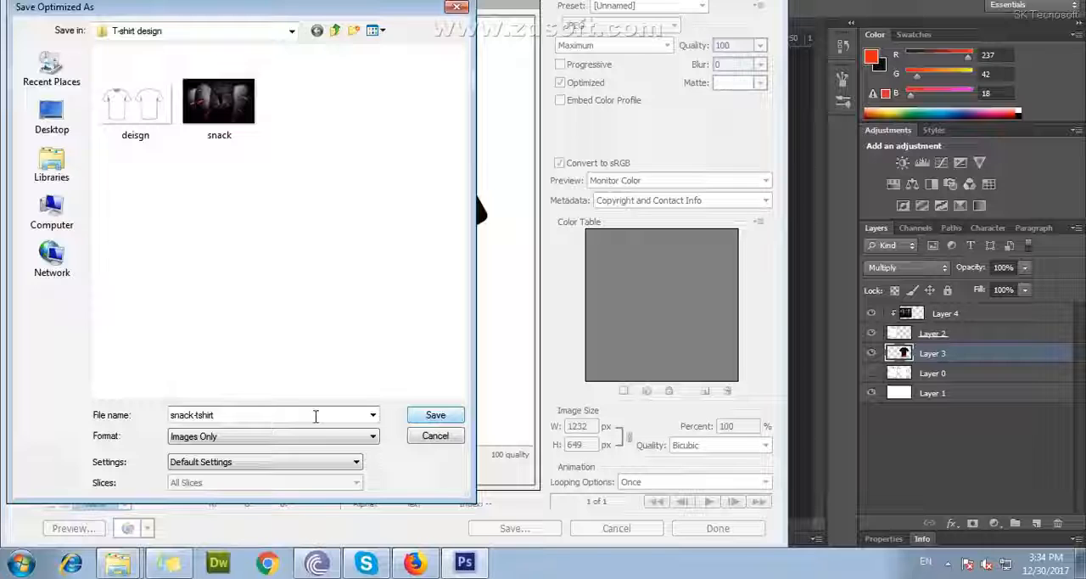
click(436, 414)
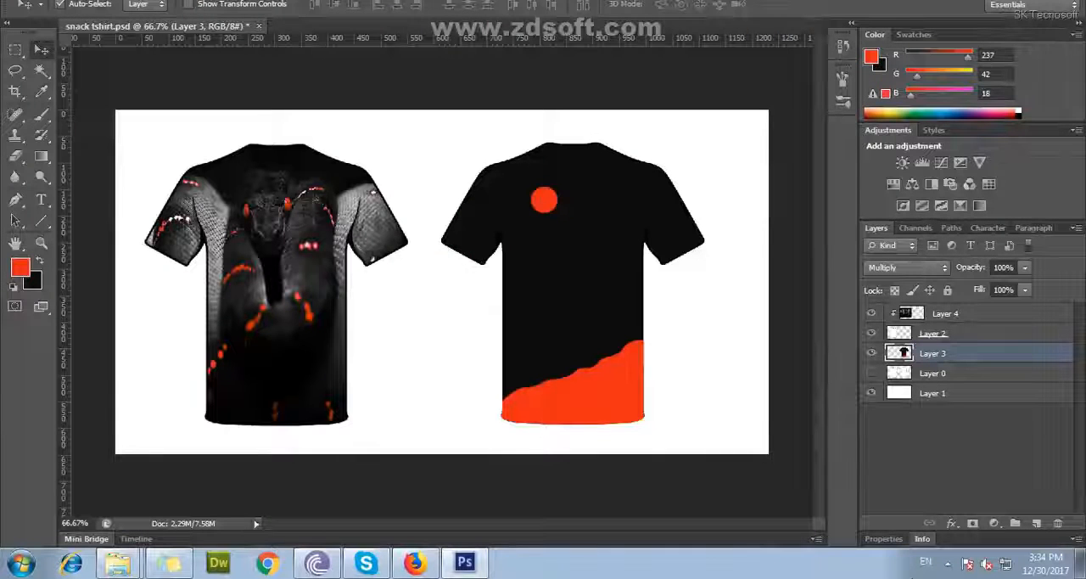
Switch to the desktop, refresh it, and open the exported snack-tshirt image from the T-shirt design folder
click(172, 562)
right_click(411, 310)
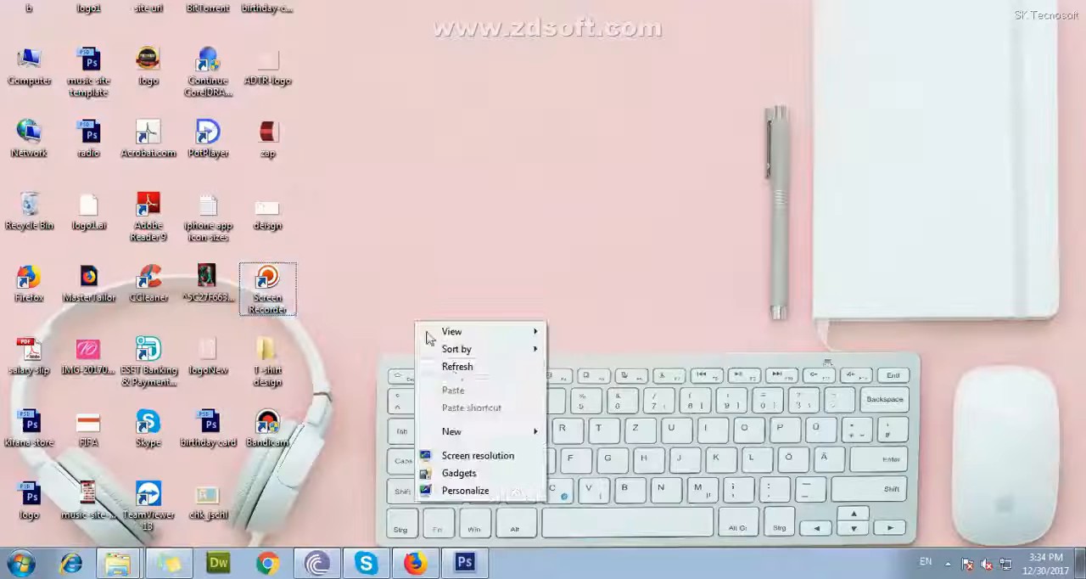
click(467, 374)
double_click(269, 356)
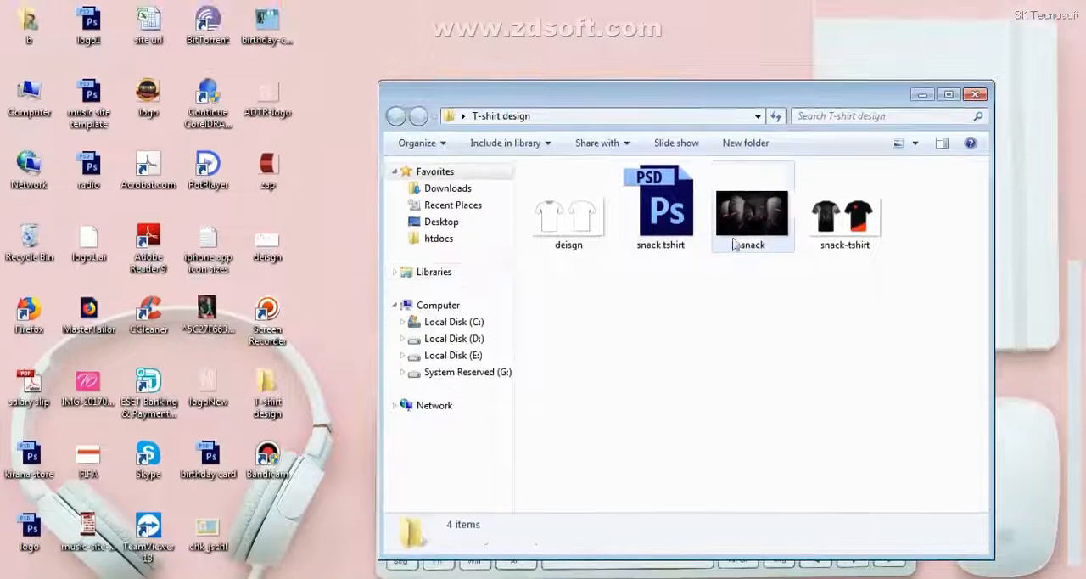
double_click(857, 228)
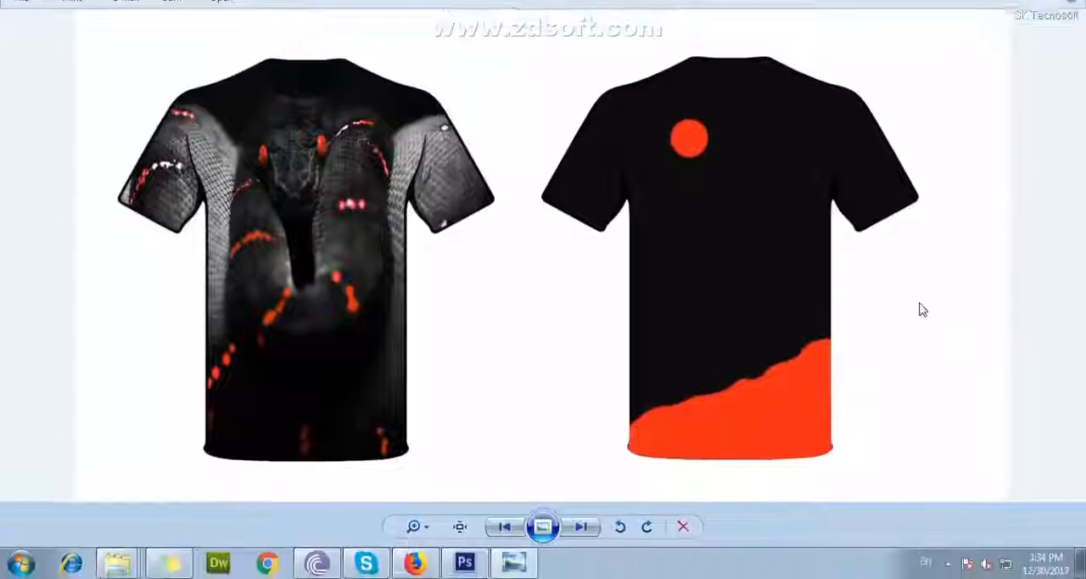
Examine the exported image's back dot, orange-red hem and front snake artwork up close, and close the image
scroll(841, 184, up, 3)
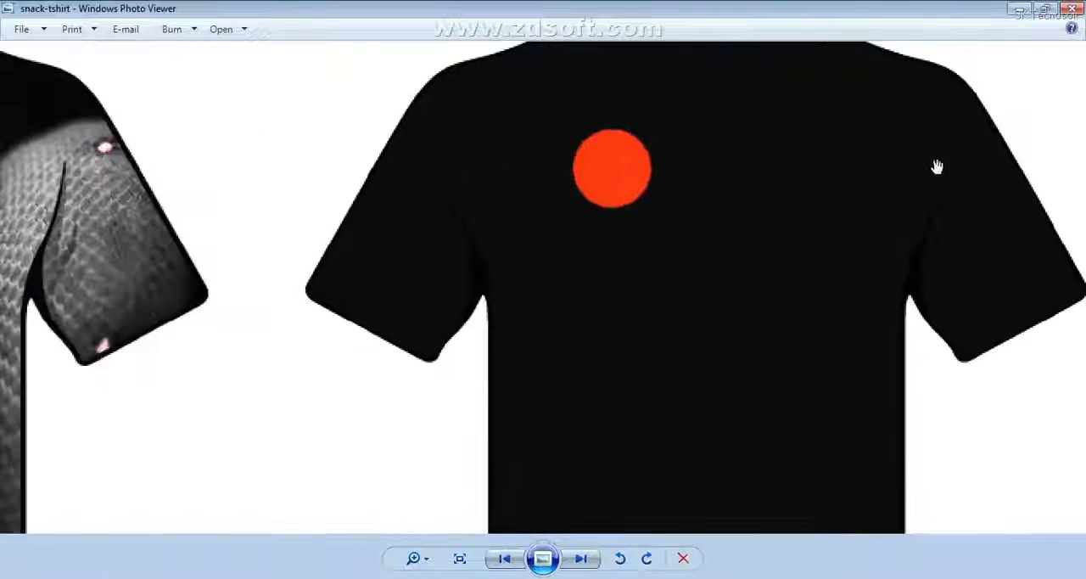
drag(936, 168, 856, 165)
drag(766, 371, 800, 163)
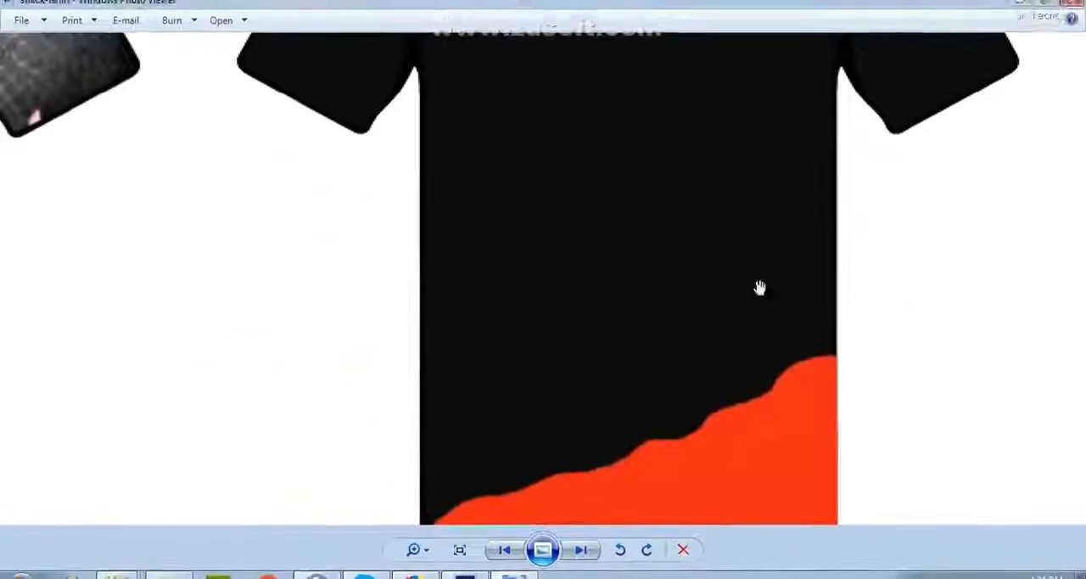
drag(733, 365, 866, 194)
drag(130, 247, 636, 337)
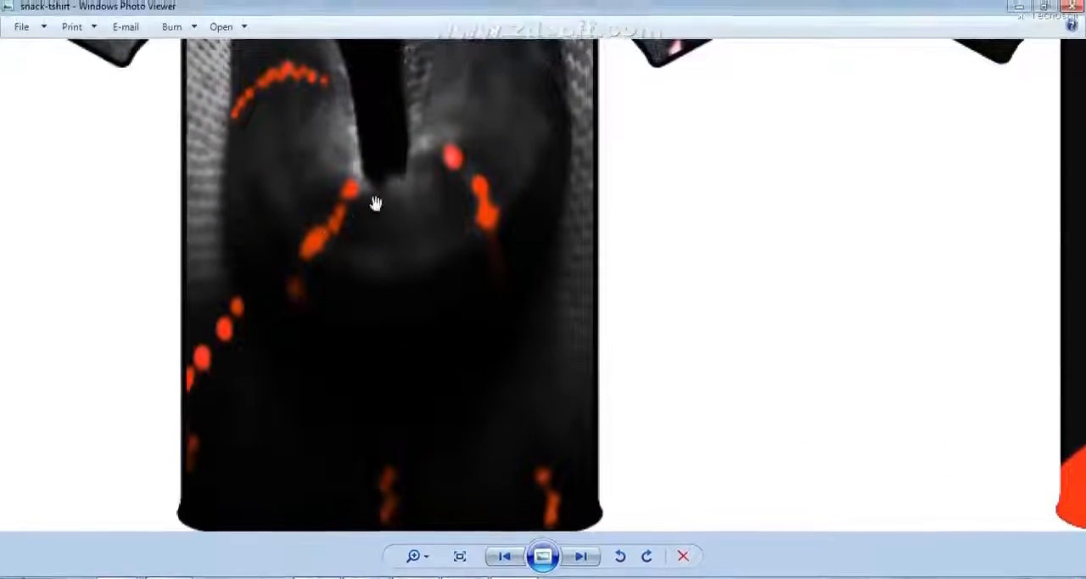
drag(408, 319, 435, 247)
drag(478, 143, 492, 364)
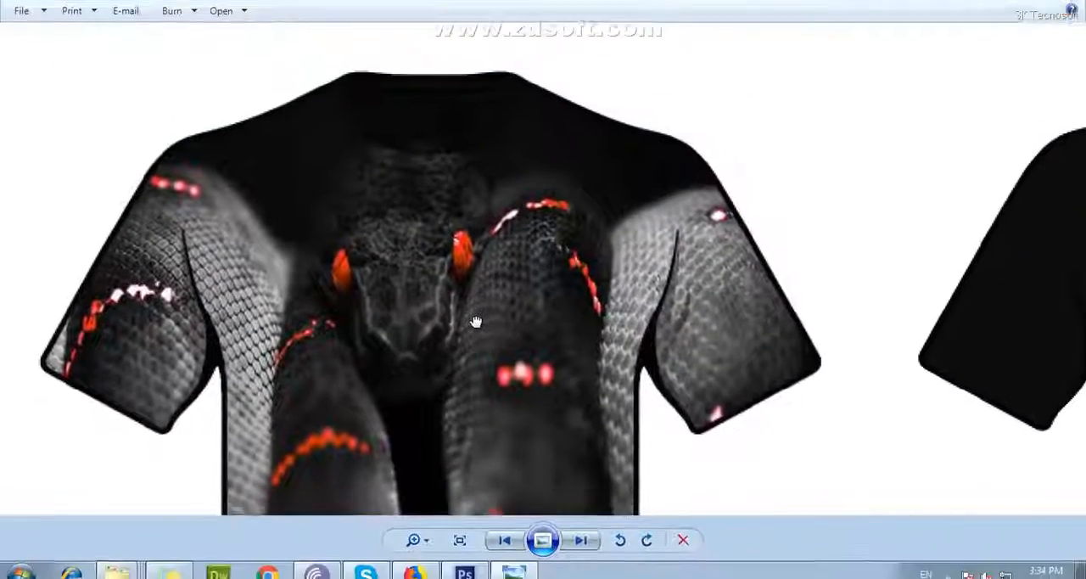
drag(476, 321, 416, 326)
scroll(448, 322, down, 5)
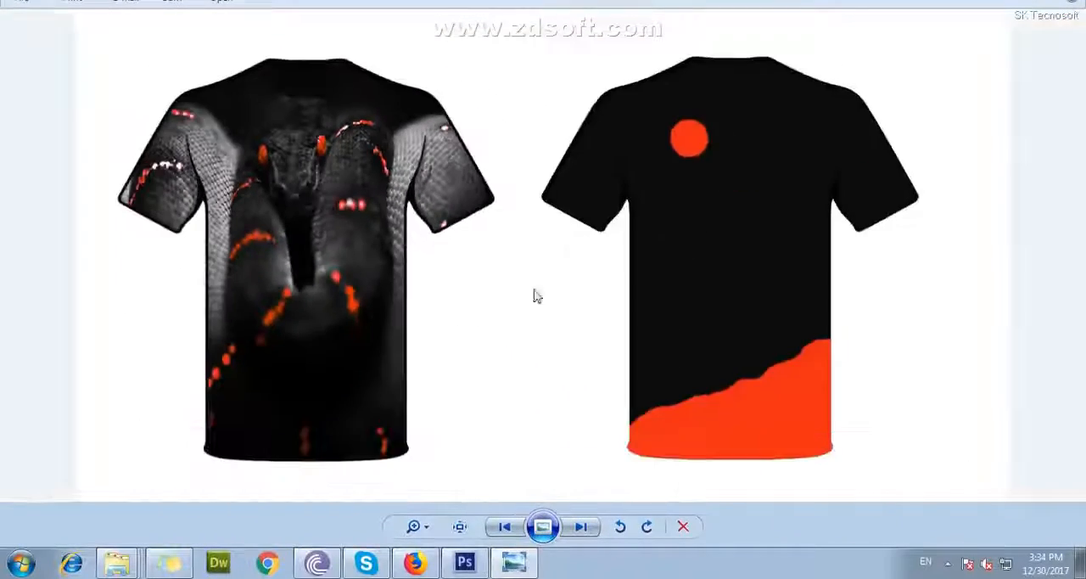
click(1069, 7)
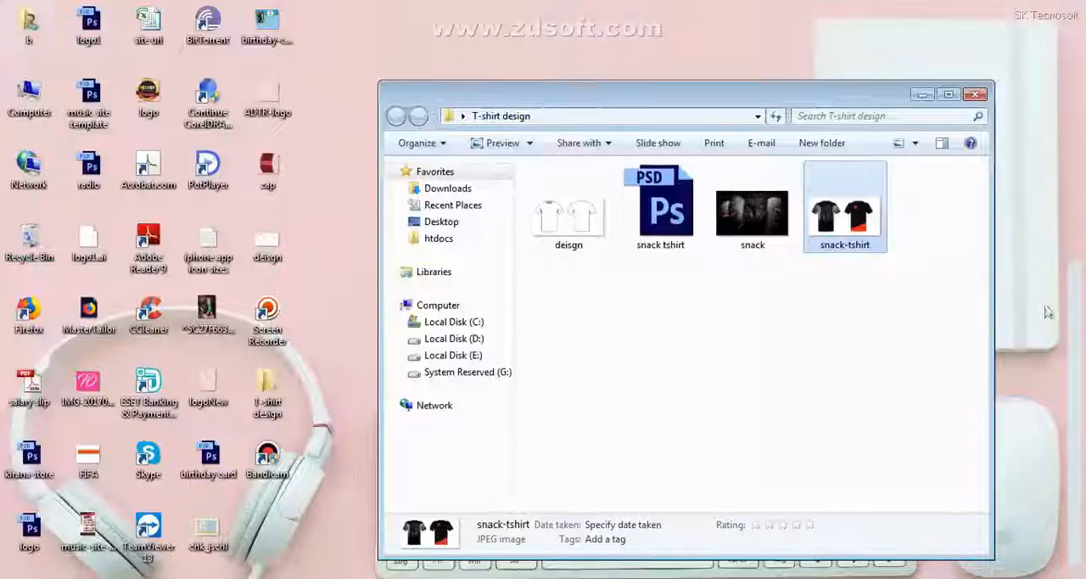
click(948, 565)
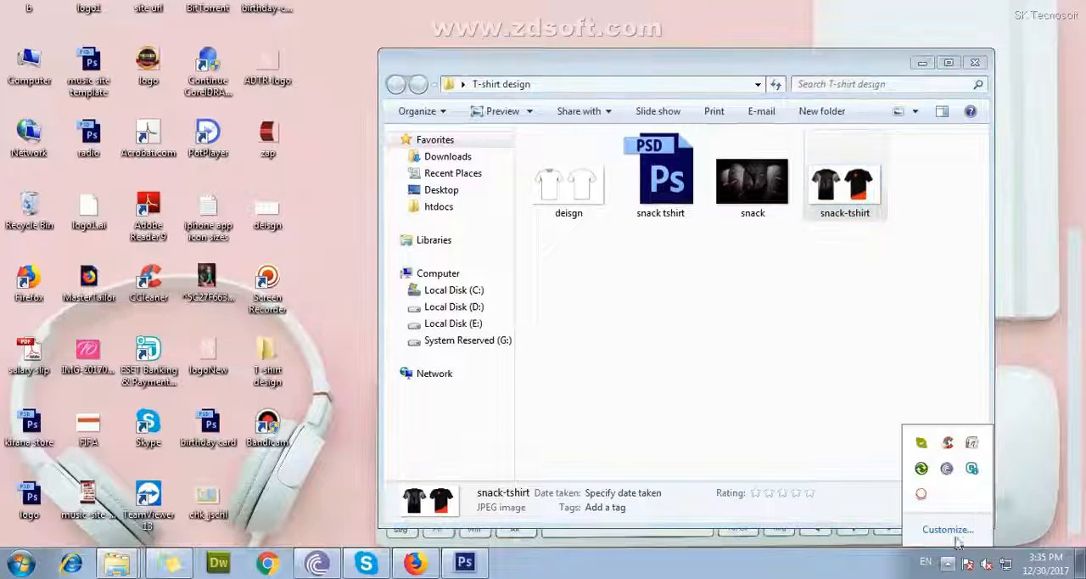